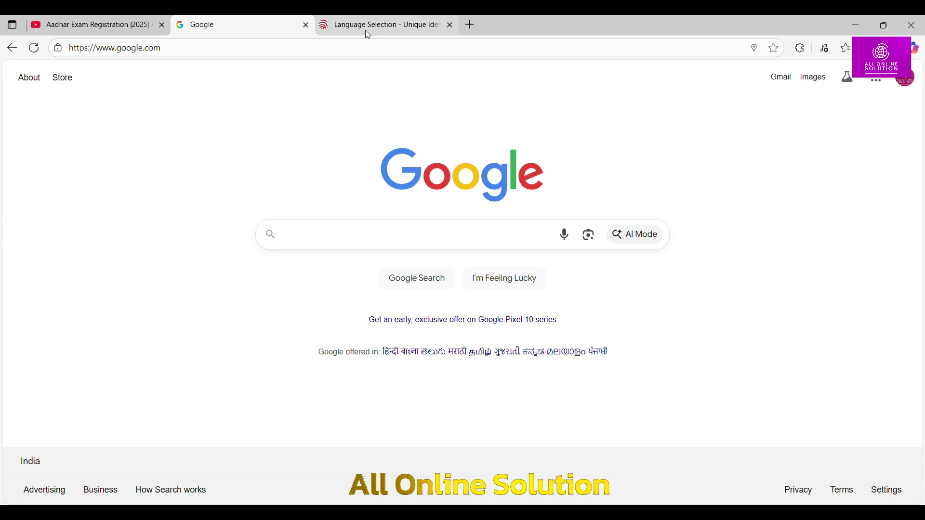
Search Google for 'uidai' and open the official uidai.gov.in language-selection page
{"action": "left_click", "coordinate": [312, 230]}
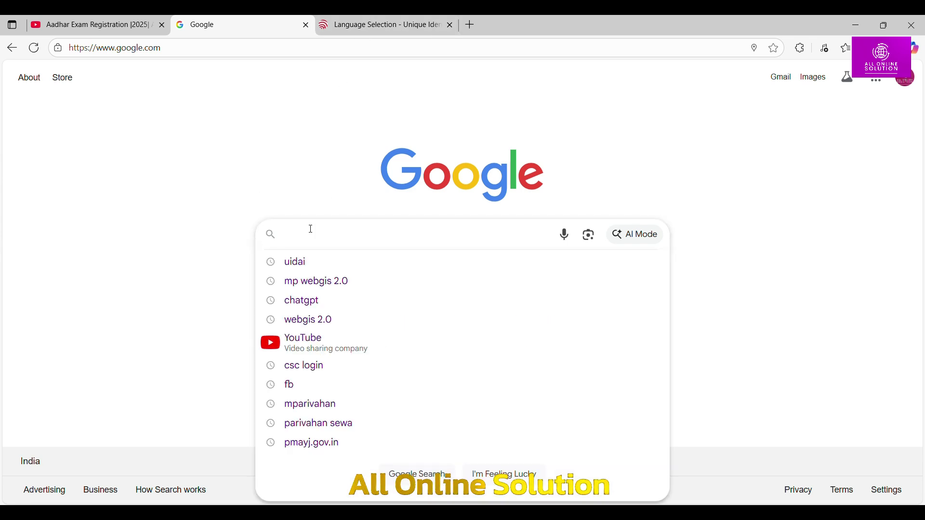
{"action": "left_click", "coordinate": [295, 270]}
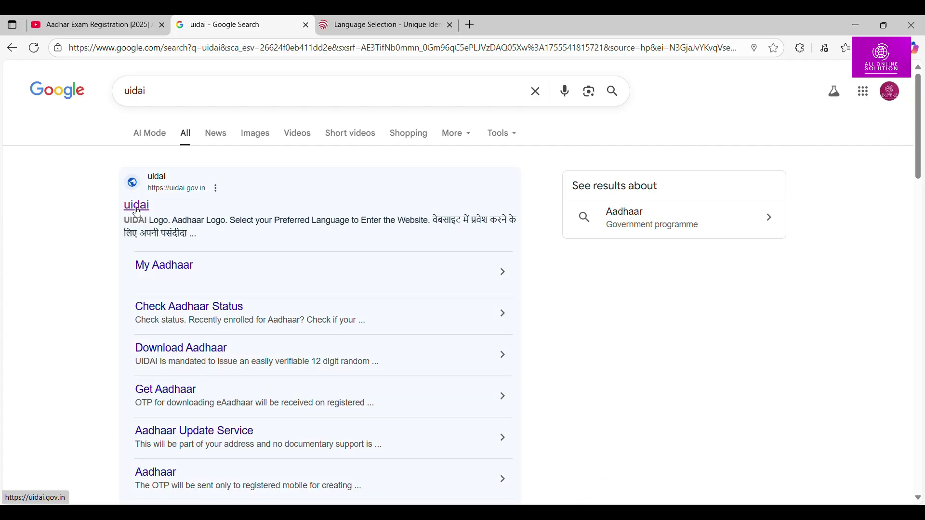
{"action": "left_click", "coordinate": [138, 208]}
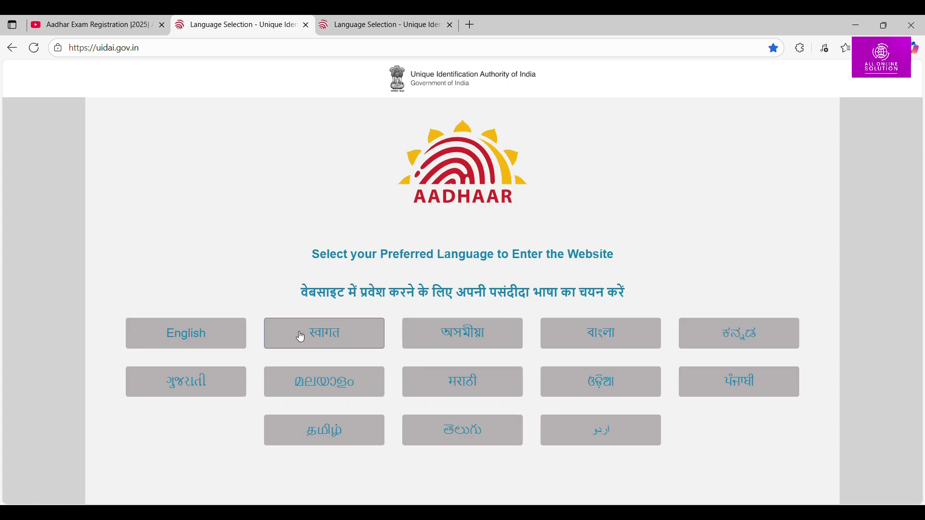
Enter the English UIDAI site and open 'Aadhaar Paperless Offline e-kyc (Beta)' from the My Aadhaar menu
{"action": "left_click", "coordinate": [195, 341]}
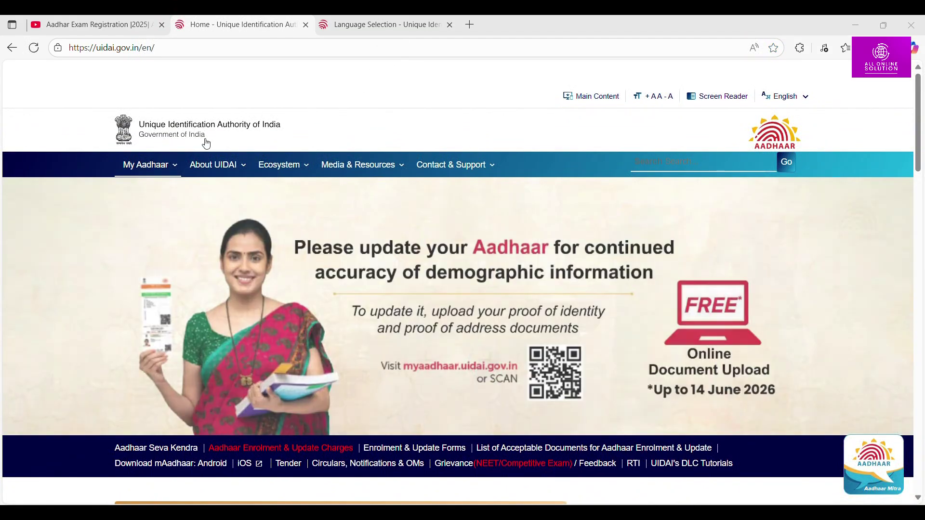
{"action": "mouse_move", "coordinate": [140, 169]}
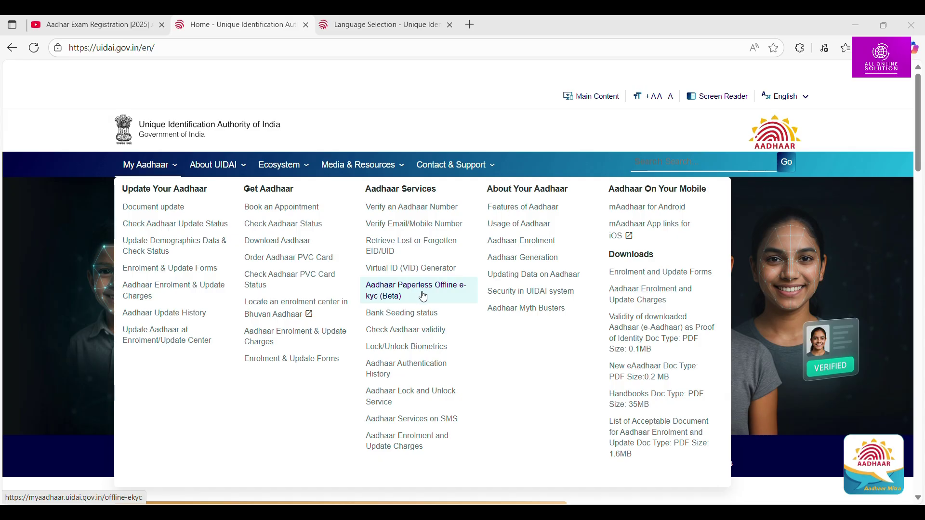
{"action": "left_click", "coordinate": [434, 291]}
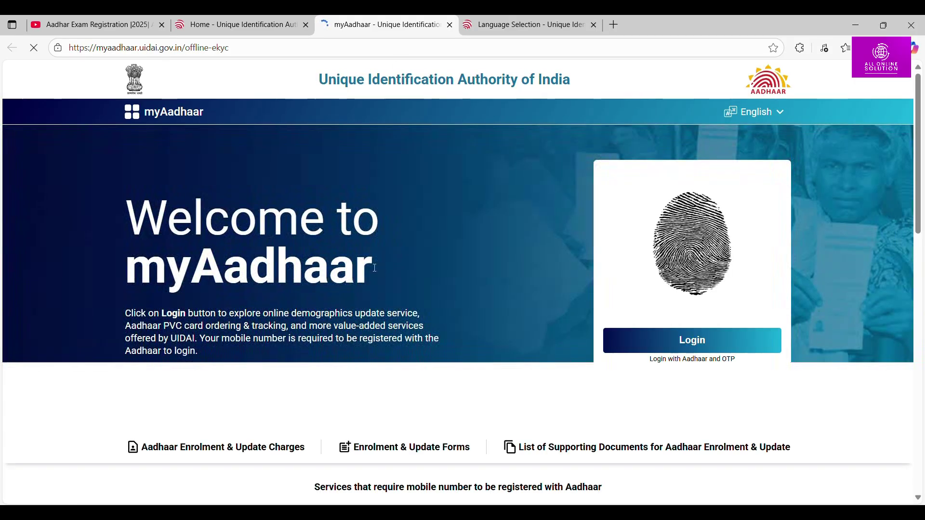
Log in to myAadhaar using the Aadhaar number, captcha and the received OTP
{"action": "left_click", "coordinate": [705, 350]}
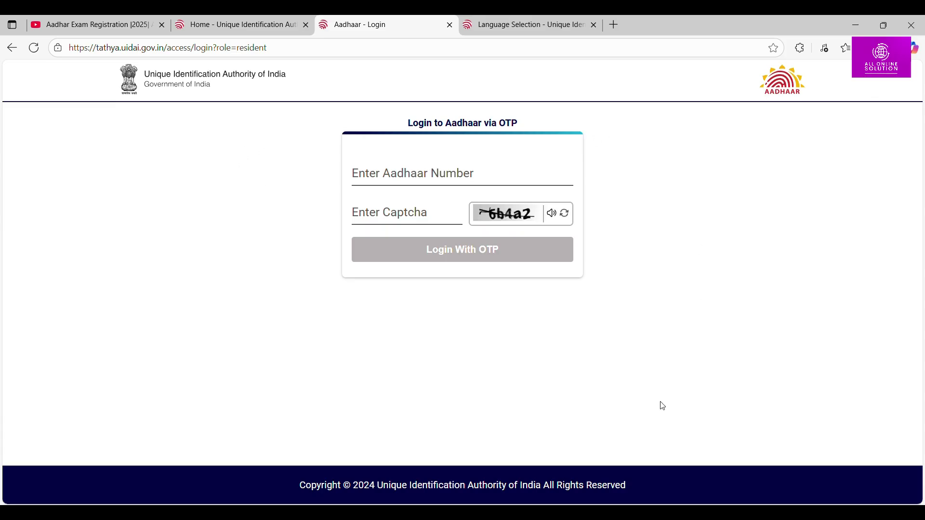
{"action": "left_click", "coordinate": [378, 173]}
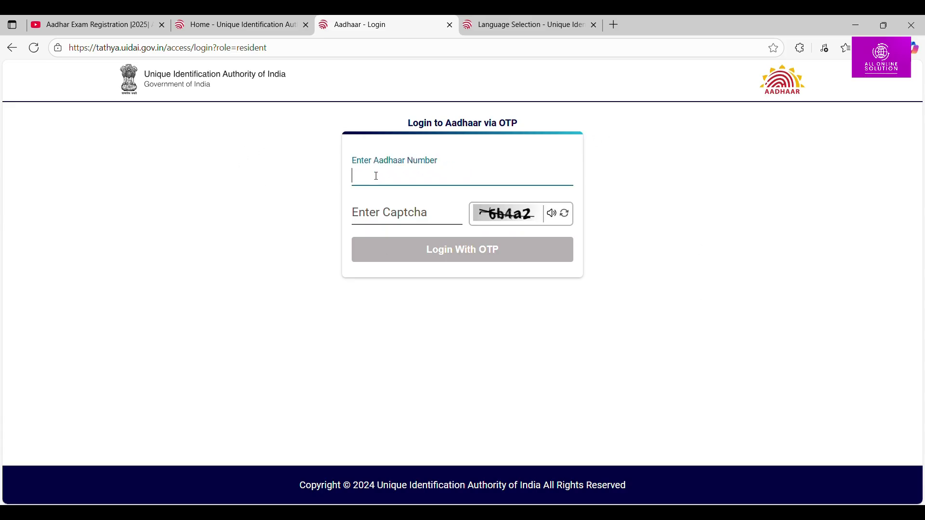
{"action": "left_click", "coordinate": [386, 215]}
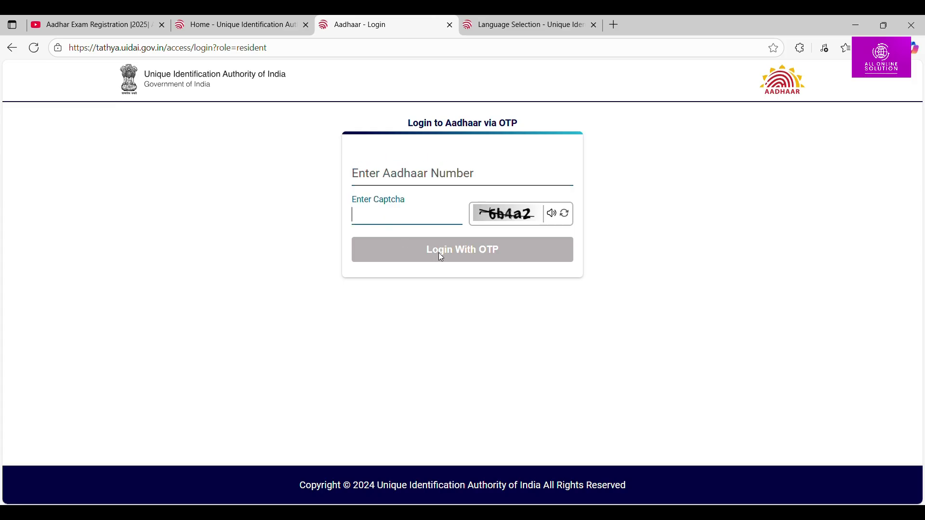
{"action": "left_click", "coordinate": [536, 318]}
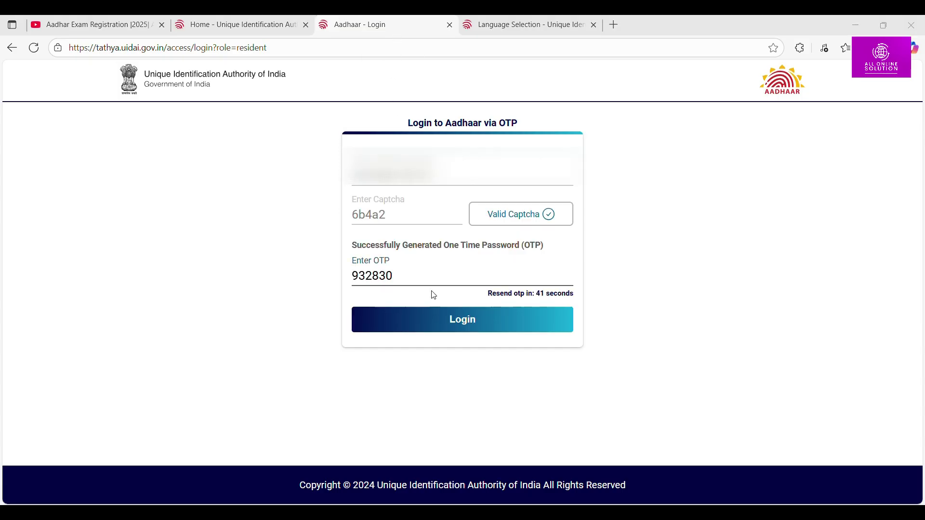
{"action": "left_click", "coordinate": [453, 323]}
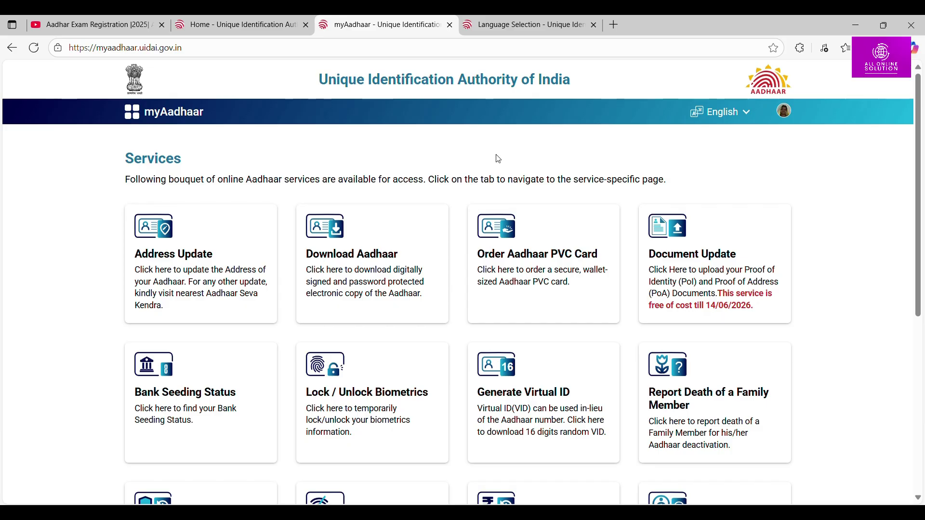
Open the Offline eKYC service, enter a 4-digit share code and download the ZIP file
{"action": "scroll", "coordinate": [501, 290], "scroll_direction": "down", "scroll_amount": 2}
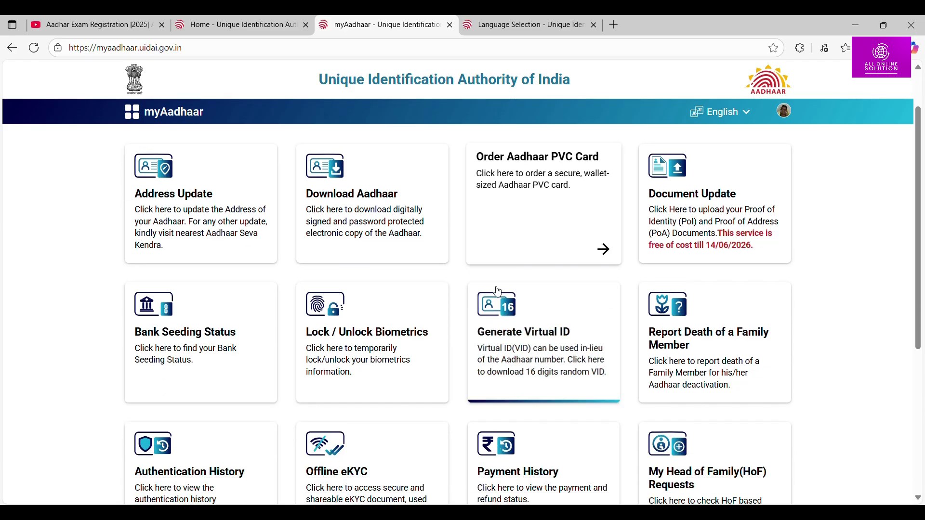
{"action": "scroll", "coordinate": [498, 292], "scroll_direction": "down", "scroll_amount": 3}
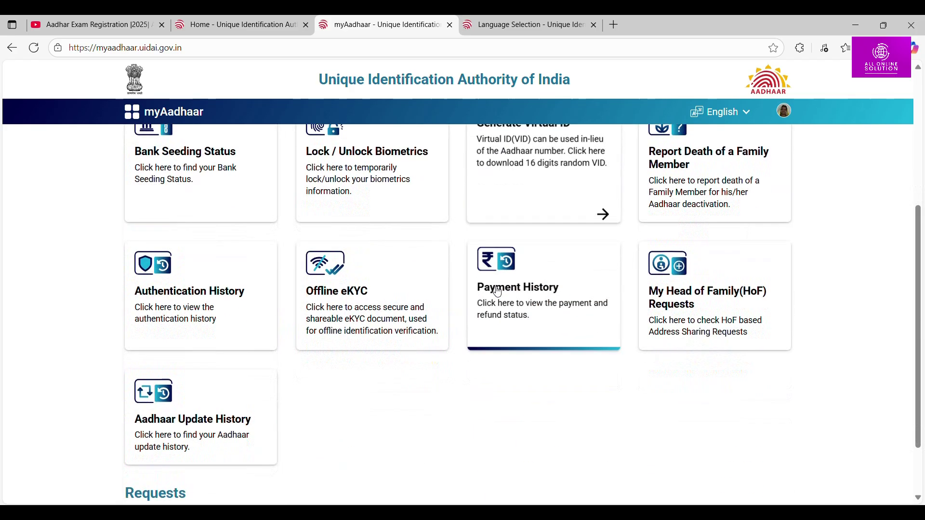
{"action": "left_click", "coordinate": [365, 284]}
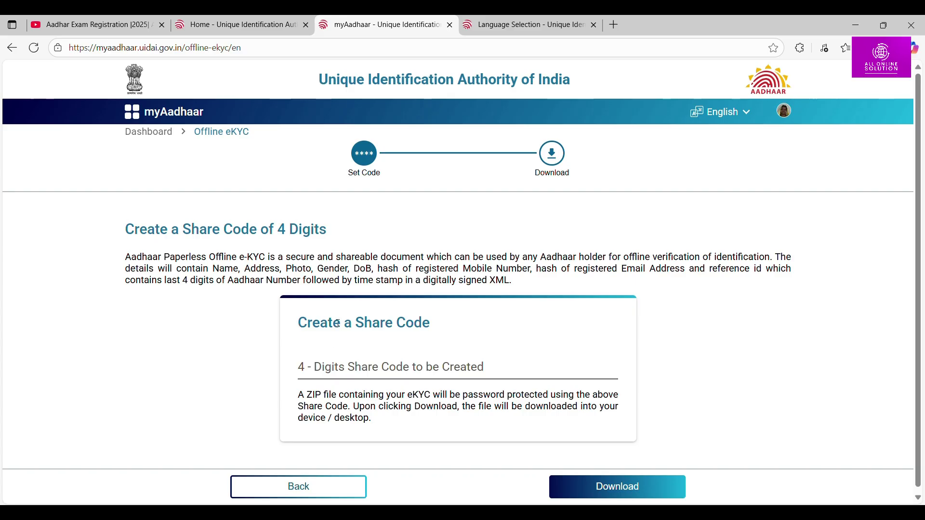
{"action": "scroll", "coordinate": [465, 335], "scroll_direction": "down", "scroll_amount": 1}
{"action": "left_click", "coordinate": [385, 367]}
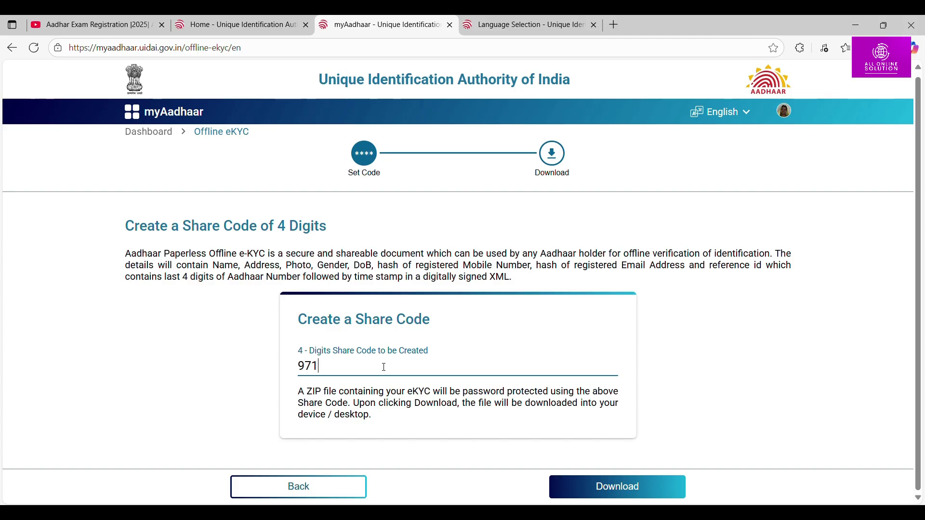
{"action": "left_click", "coordinate": [596, 498]}
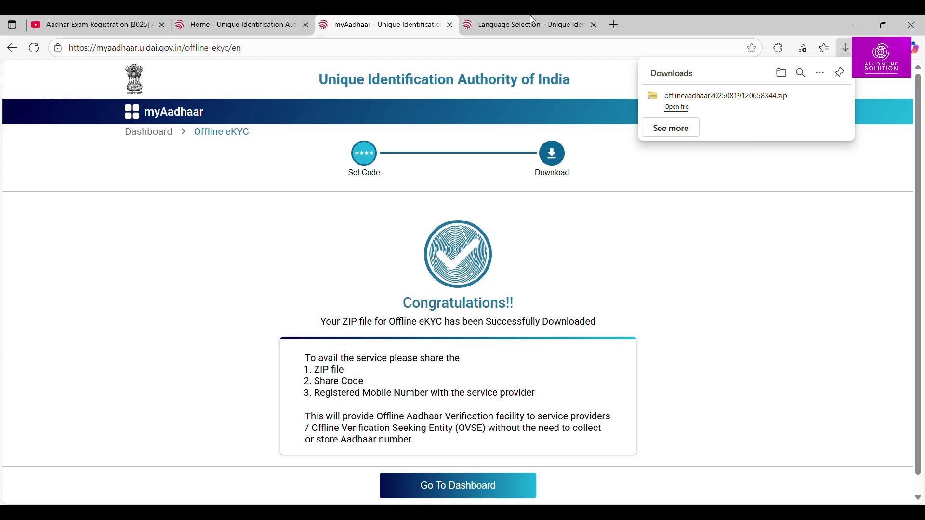
In the Language Selection tab, search Bing for 'nseit exam' and open the 'Welcome to Login Page' result
{"action": "mouse_move", "coordinate": [552, 28]}
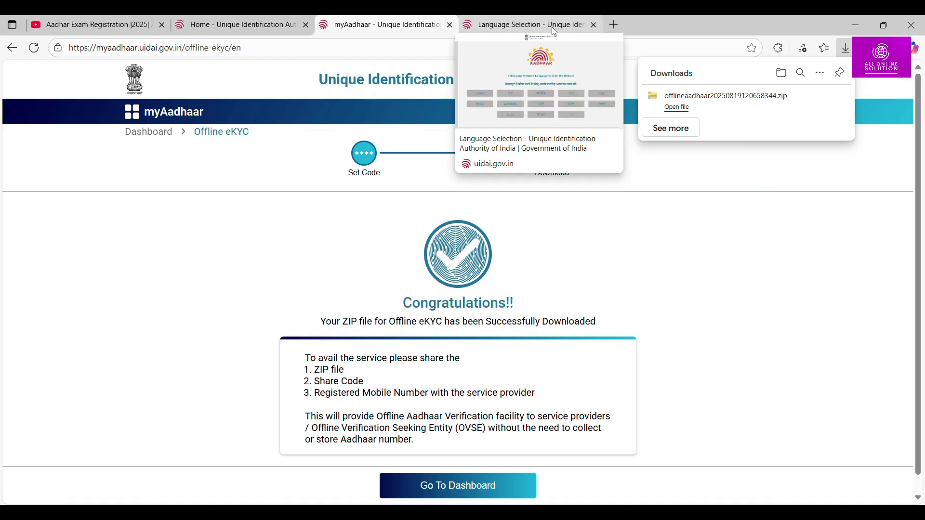
{"action": "left_click", "coordinate": [555, 31]}
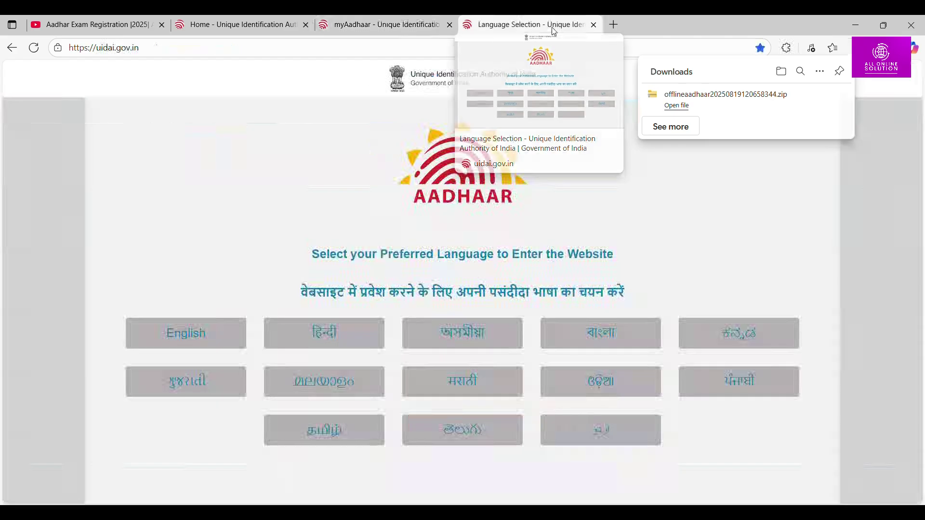
{"action": "left_click", "coordinate": [320, 42]}
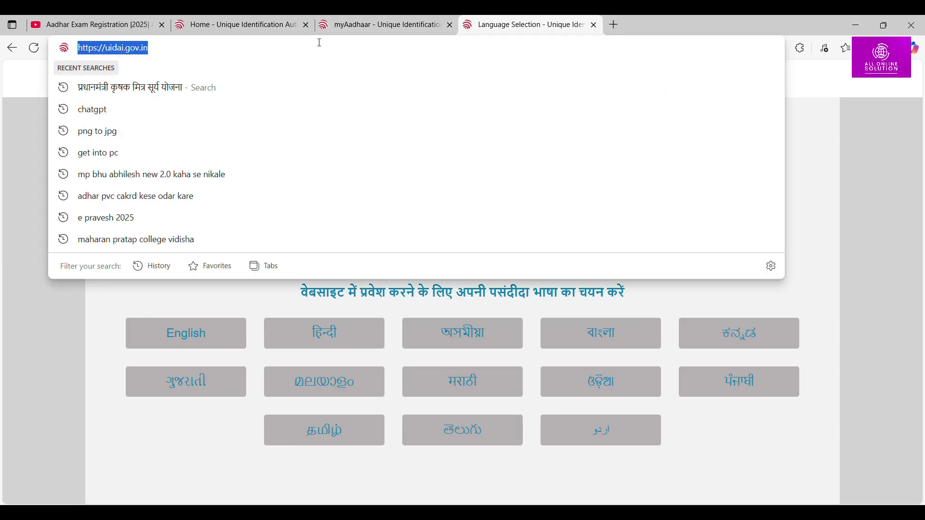
{"action": "type", "text": "nseit"}
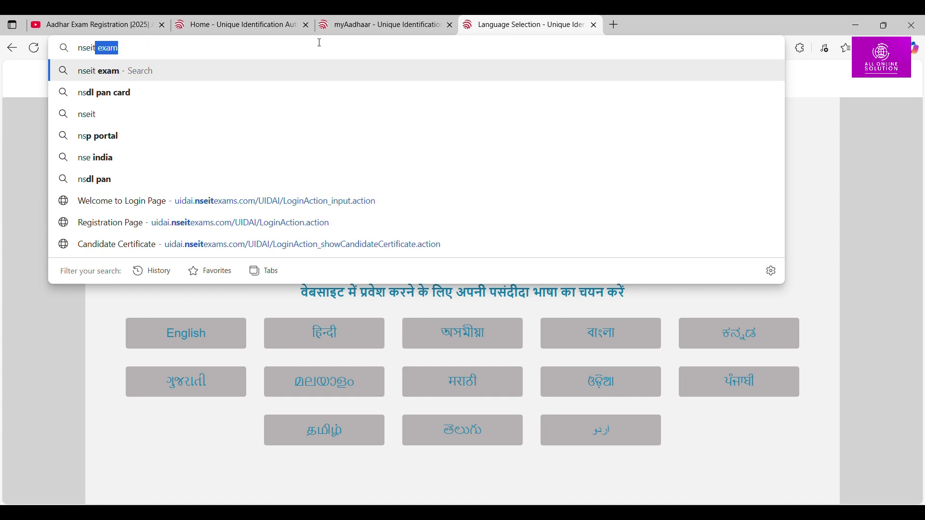
{"action": "key", "text": "Return"}
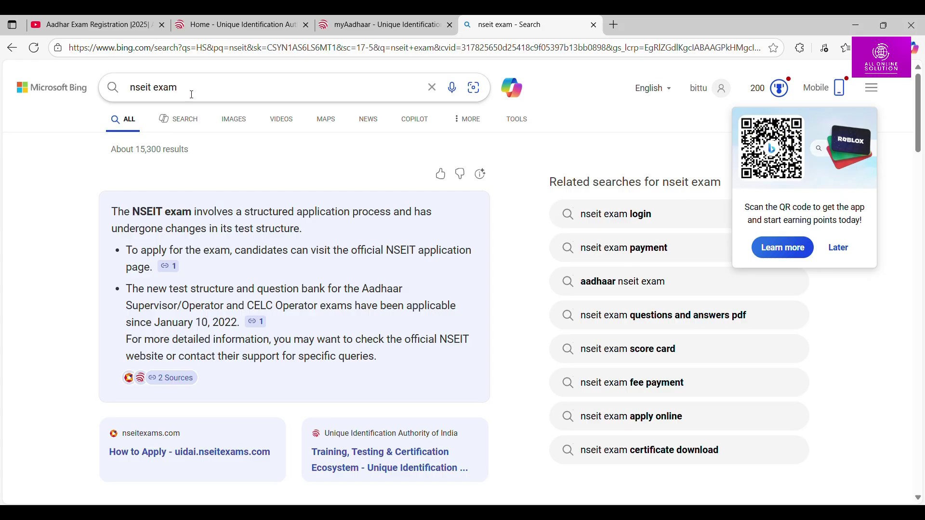
{"action": "scroll", "coordinate": [193, 145], "scroll_direction": "down", "scroll_amount": 5}
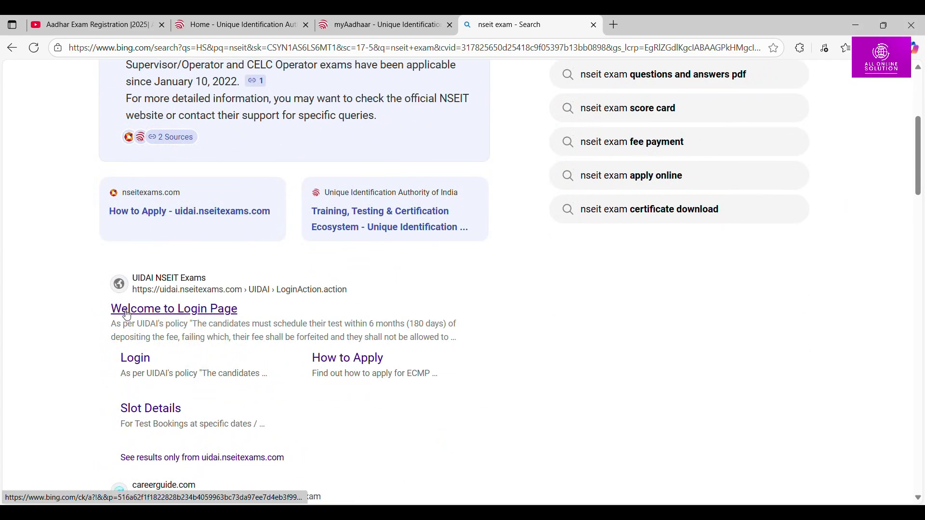
{"action": "left_click", "coordinate": [175, 318]}
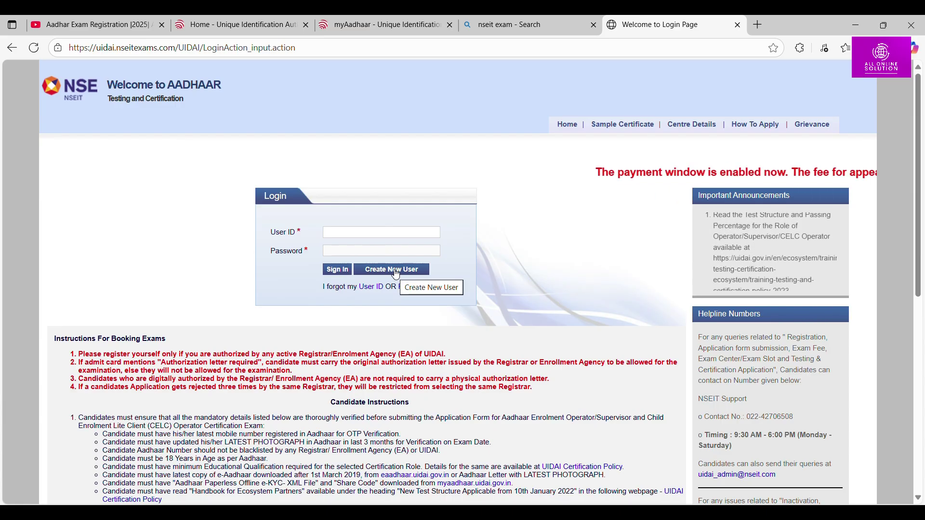
Start a new-user registration and upload the offline Aadhaar zip from the Downloads folder
{"action": "left_click", "coordinate": [365, 234]}
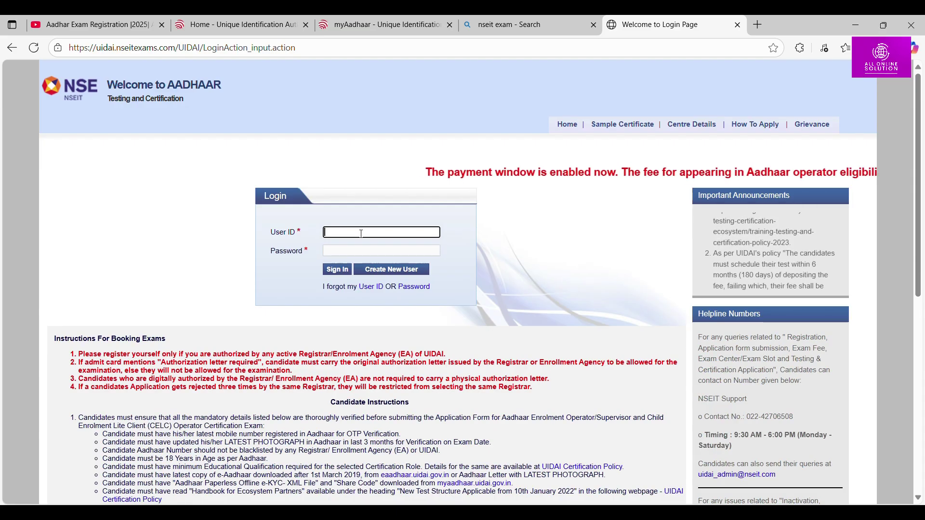
{"action": "left_click", "coordinate": [378, 271]}
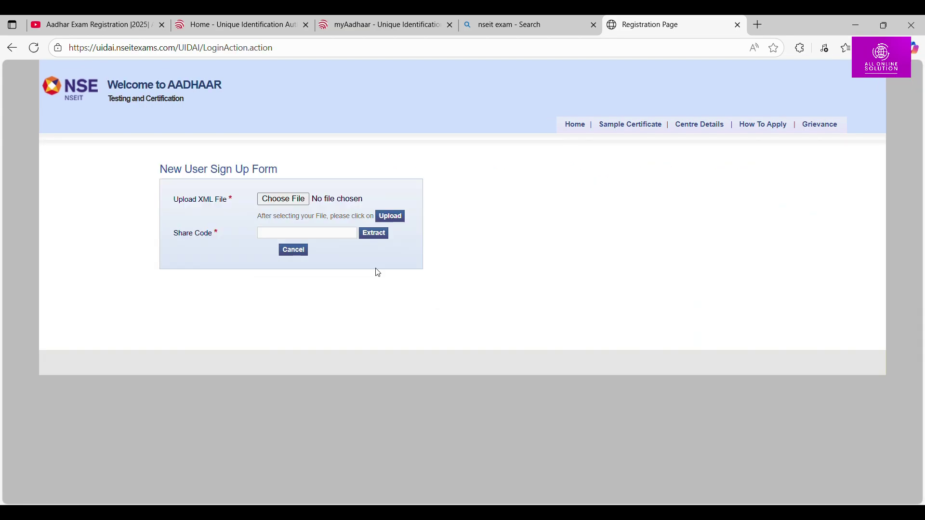
{"action": "left_click", "coordinate": [289, 200]}
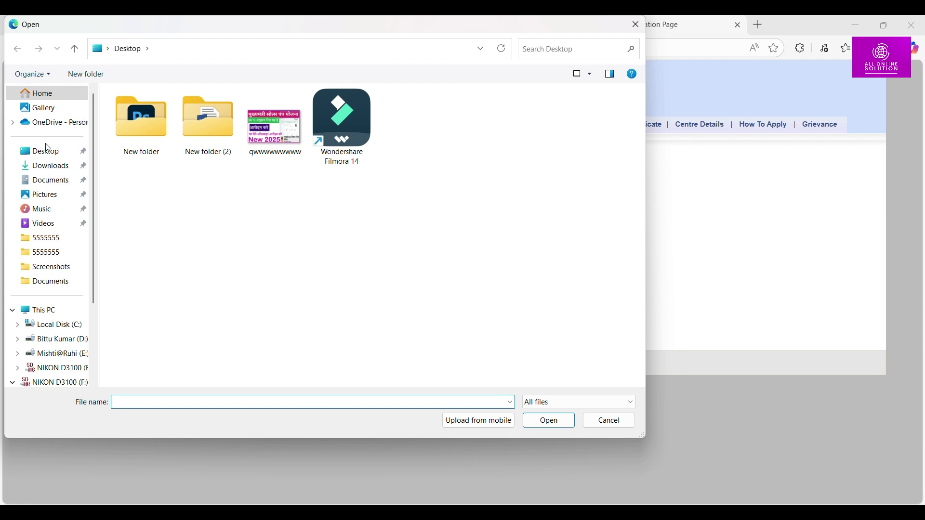
{"action": "left_click", "coordinate": [50, 167]}
{"action": "left_click", "coordinate": [142, 142]}
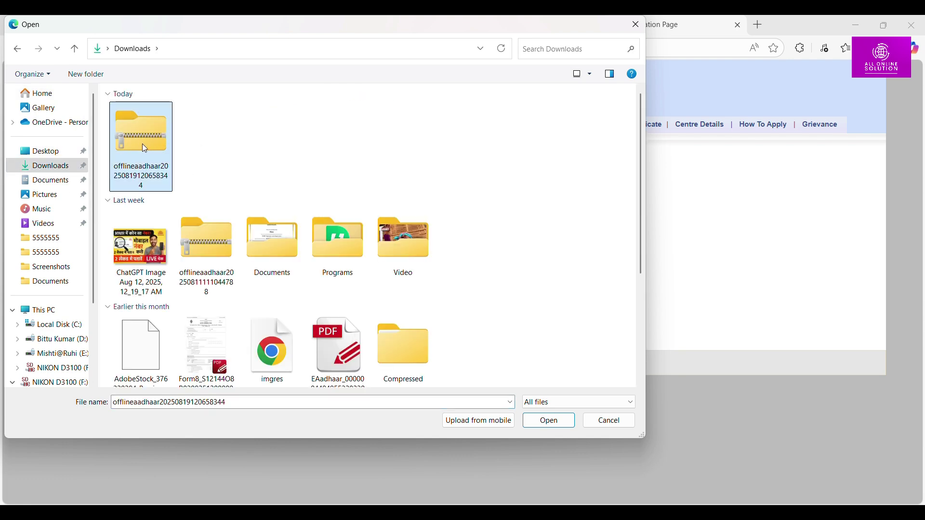
{"action": "left_click", "coordinate": [550, 421]}
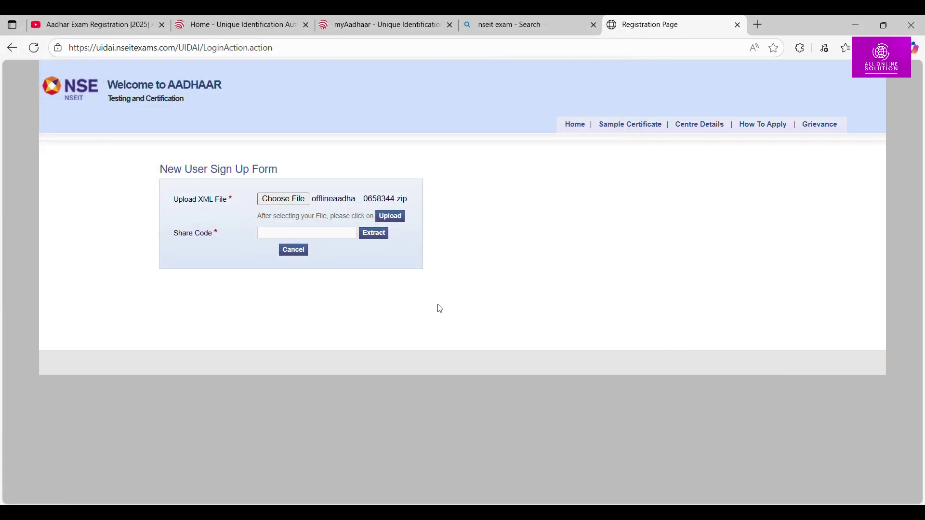
{"action": "left_click", "coordinate": [392, 218]}
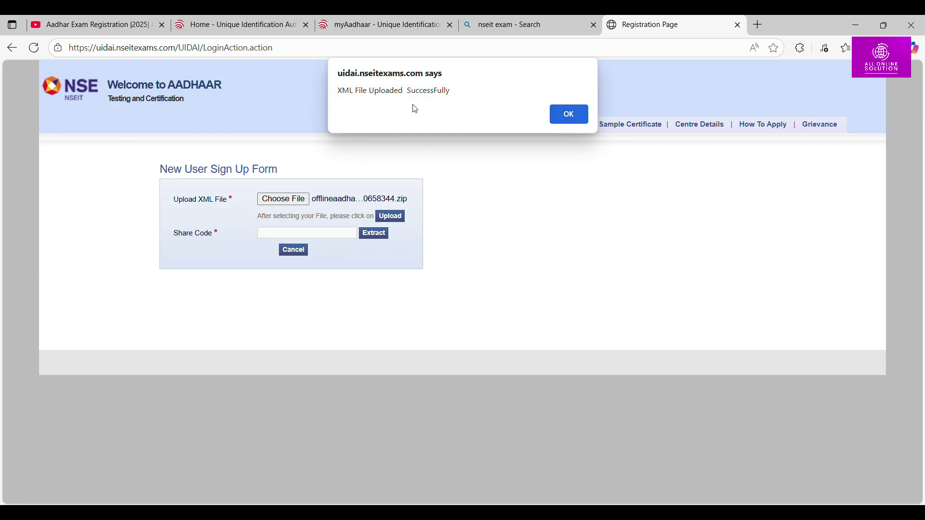
{"action": "left_click", "coordinate": [569, 116]}
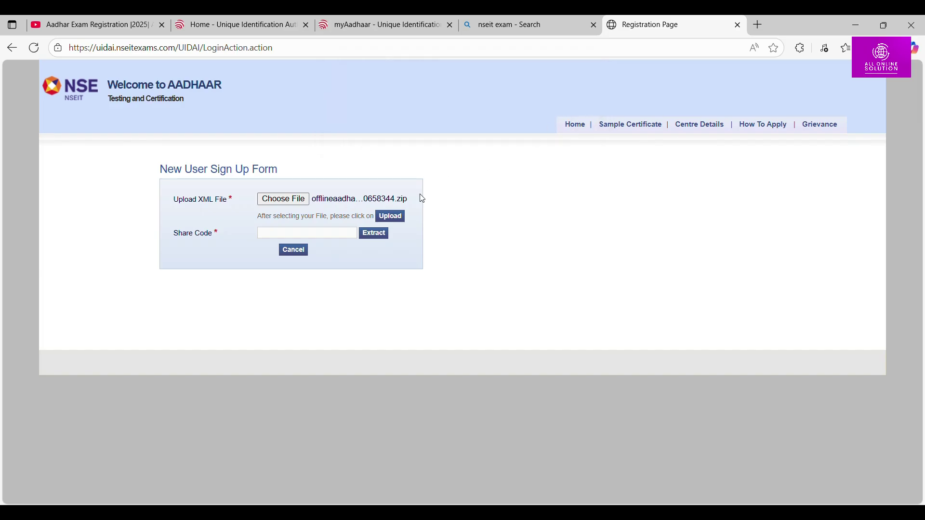
Enter the share code and extract the Aadhaar data from the uploaded zip
{"action": "left_click", "coordinate": [316, 233]}
{"action": "left_click", "coordinate": [374, 234]}
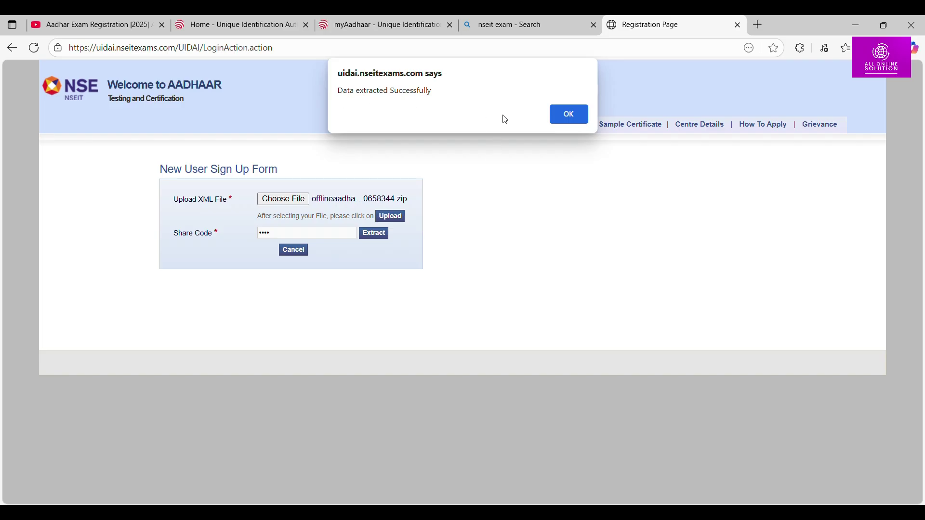
{"action": "left_click", "coordinate": [569, 114]}
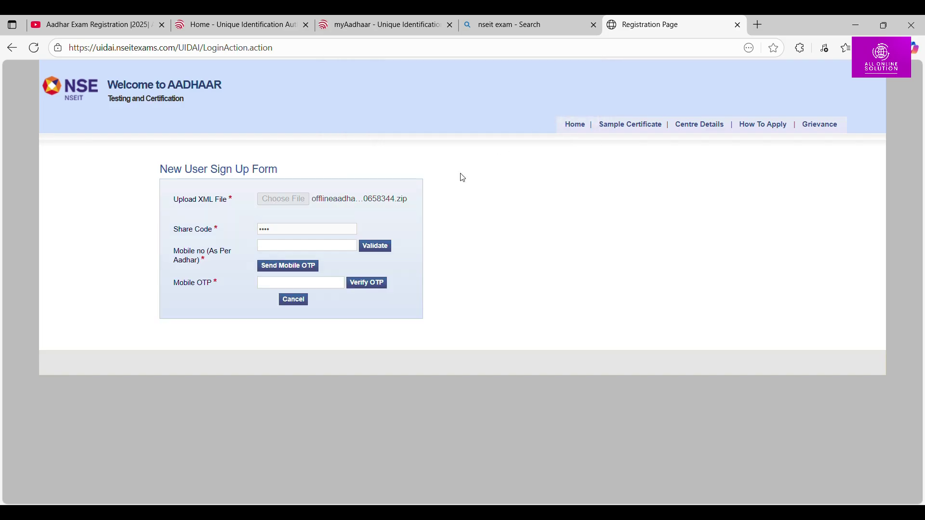
Verify the Aadhaar-linked mobile number with its OTP and accept the consent declaration
{"action": "left_click", "coordinate": [281, 243]}
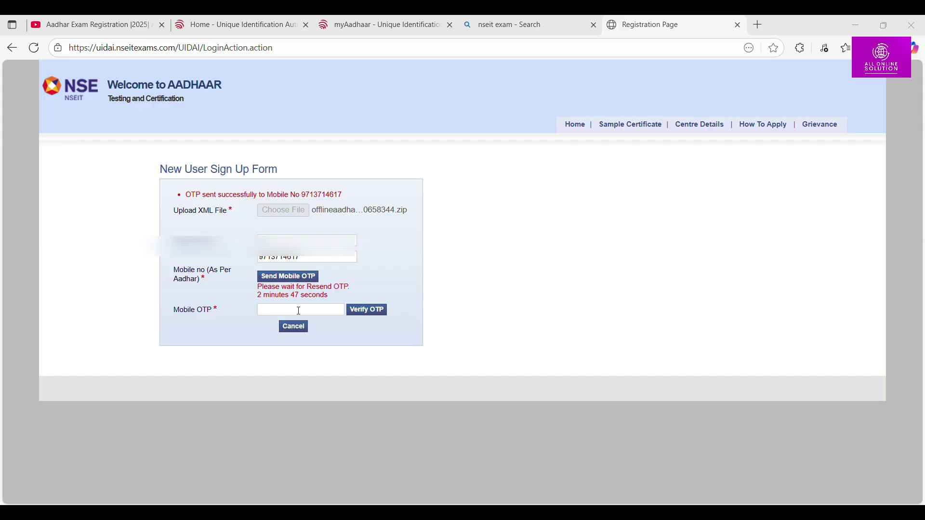
{"action": "left_click", "coordinate": [299, 311]}
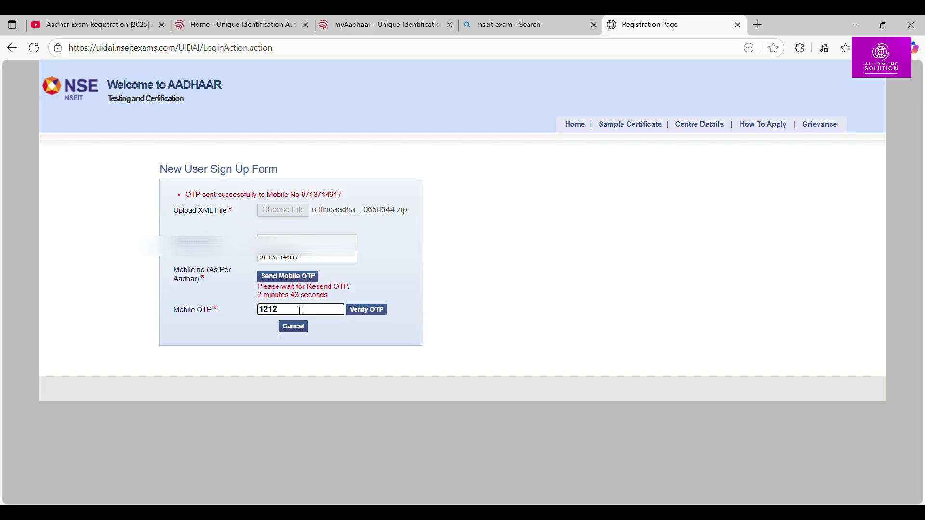
{"action": "left_click", "coordinate": [364, 311]}
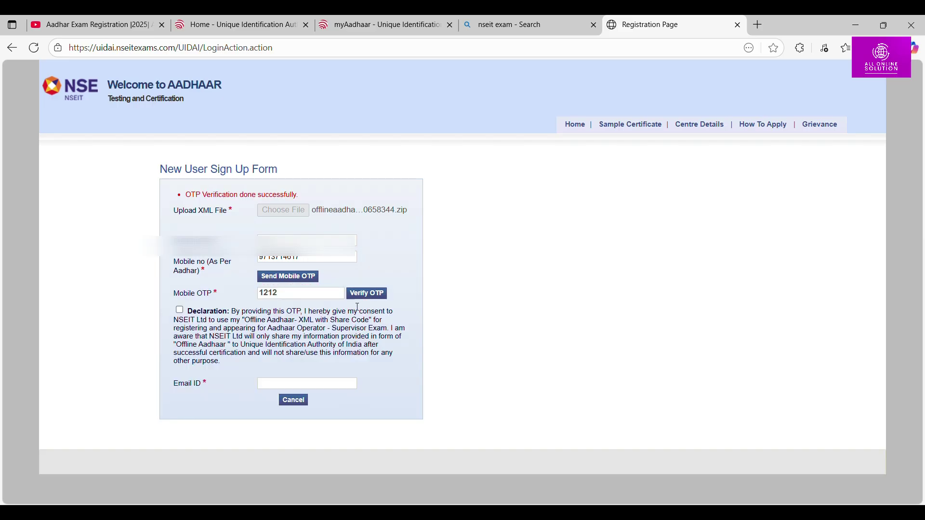
{"action": "left_click", "coordinate": [181, 312]}
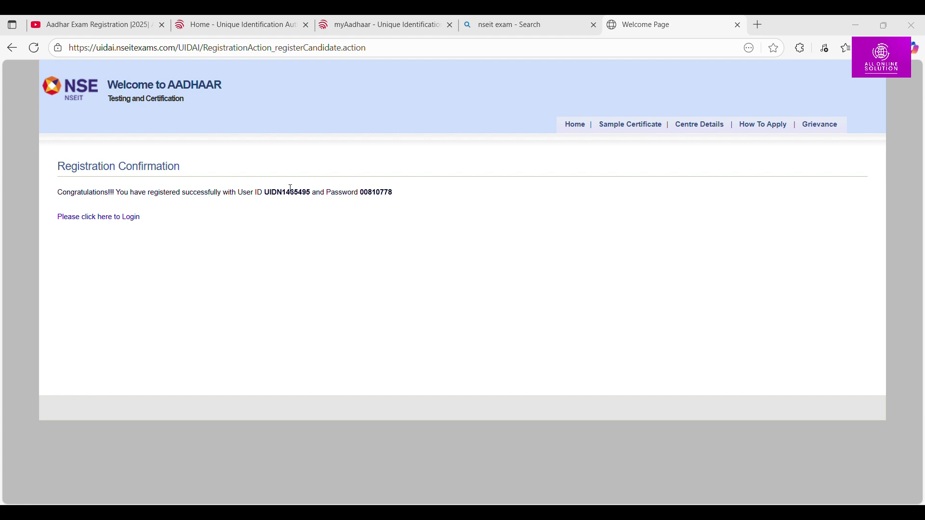
Select the newly issued password on the confirmation page and copy it
{"action": "double_click", "coordinate": [275, 193]}
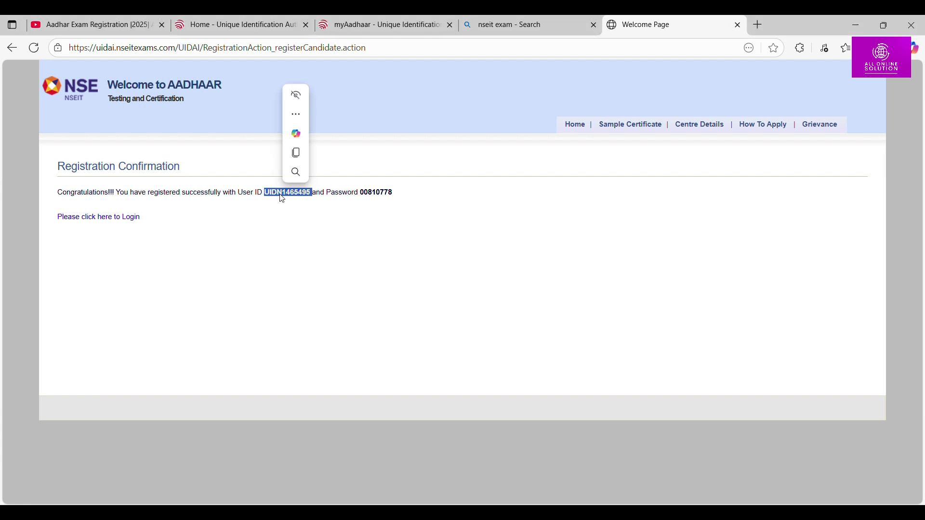
{"action": "double_click", "coordinate": [376, 193]}
{"action": "left_click", "coordinate": [406, 224]}
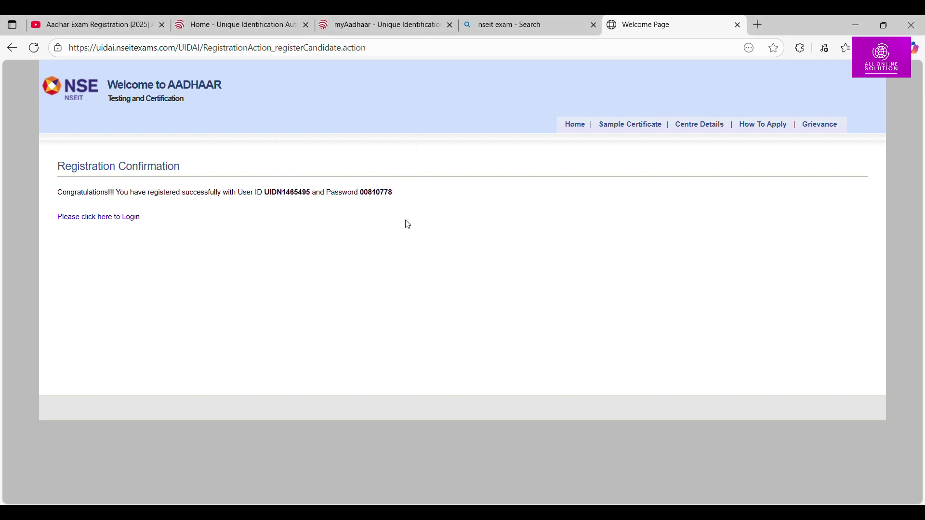
{"action": "double_click", "coordinate": [380, 194]}
{"action": "left_click", "coordinate": [372, 193]}
{"action": "double_click", "coordinate": [372, 193]}
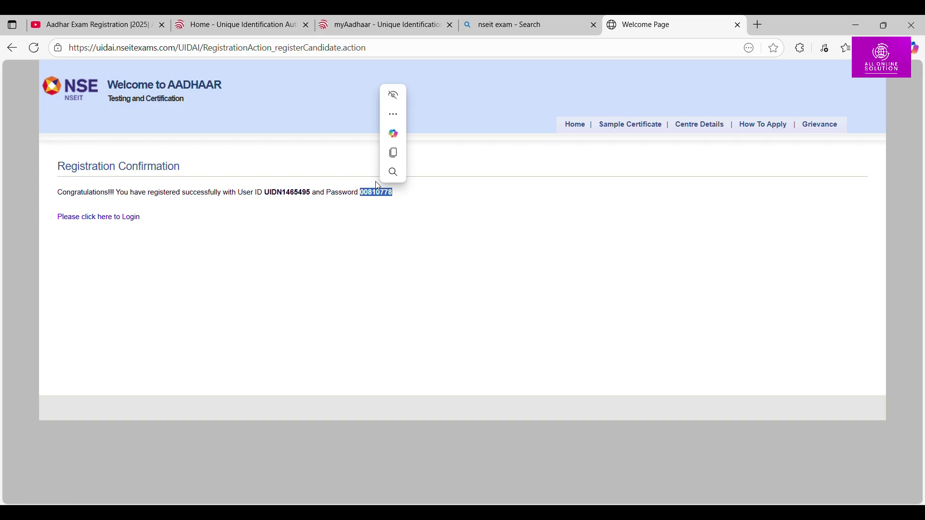
{"action": "left_click", "coordinate": [392, 151]}
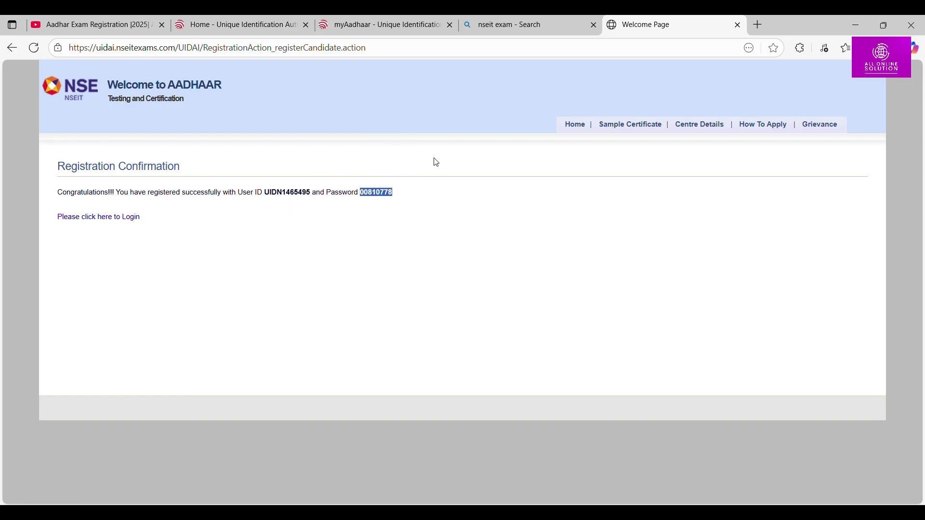
Go to the login page and paste the copied password into the Password field
{"action": "left_click", "coordinate": [103, 219]}
{"action": "left_click", "coordinate": [351, 251]}
{"action": "key", "text": "ctrl+v"}
Enter the new user ID and sign in with the pasted password
{"action": "left_click", "coordinate": [351, 231]}
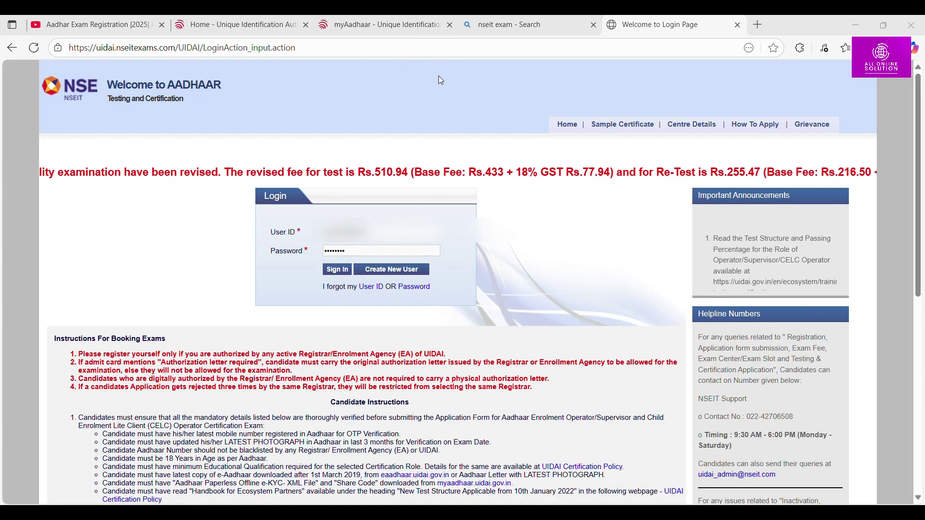
{"action": "left_click", "coordinate": [342, 272]}
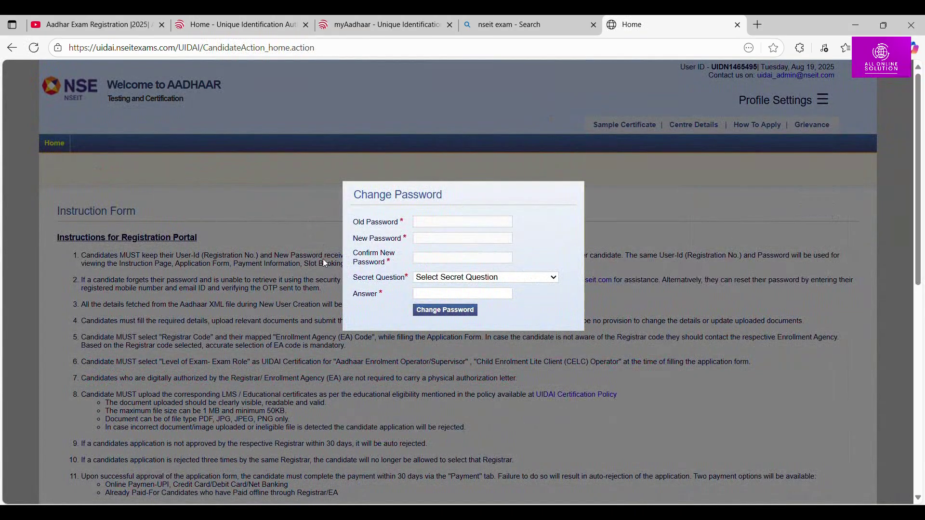
Fill in old and new passwords, choose 'In which city were you born?' with its answer, and submit
{"action": "left_click", "coordinate": [438, 221]}
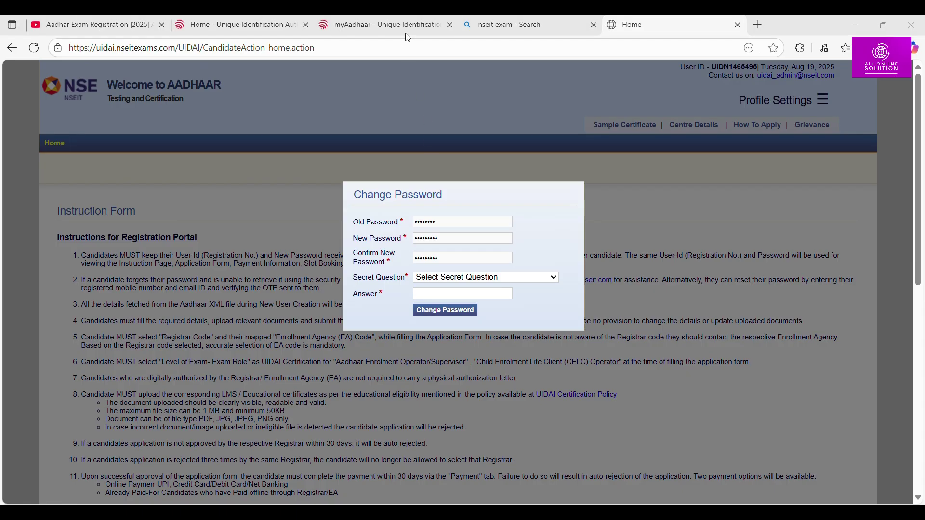
{"action": "left_click", "coordinate": [484, 278]}
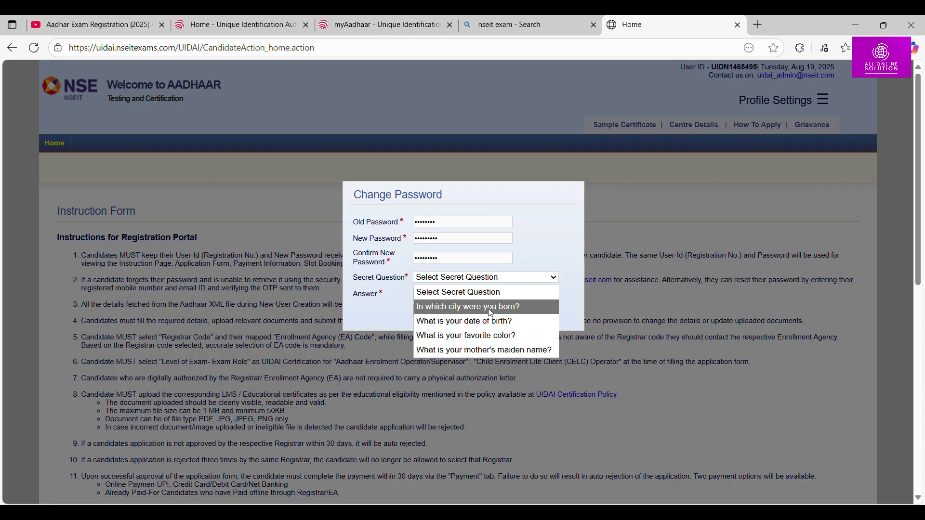
{"action": "left_click", "coordinate": [488, 308]}
{"action": "left_click", "coordinate": [461, 295]}
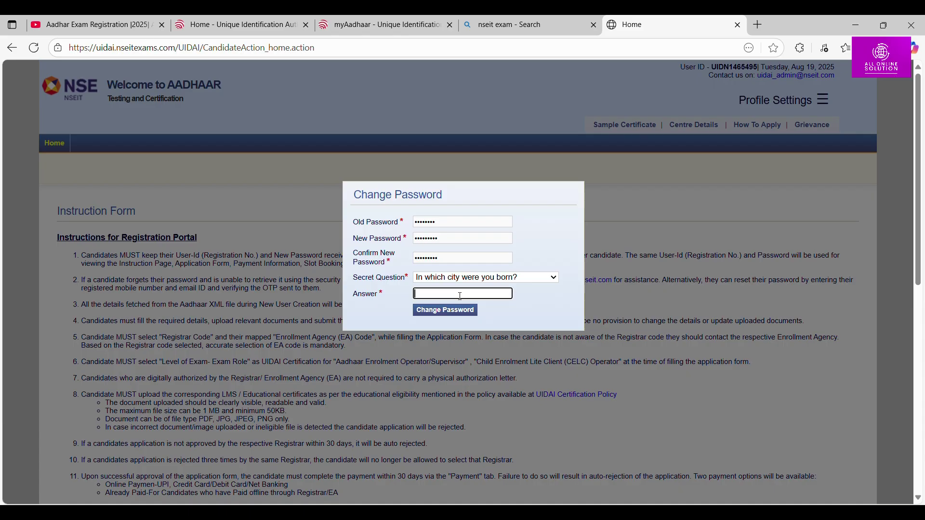
{"action": "left_click", "coordinate": [443, 311]}
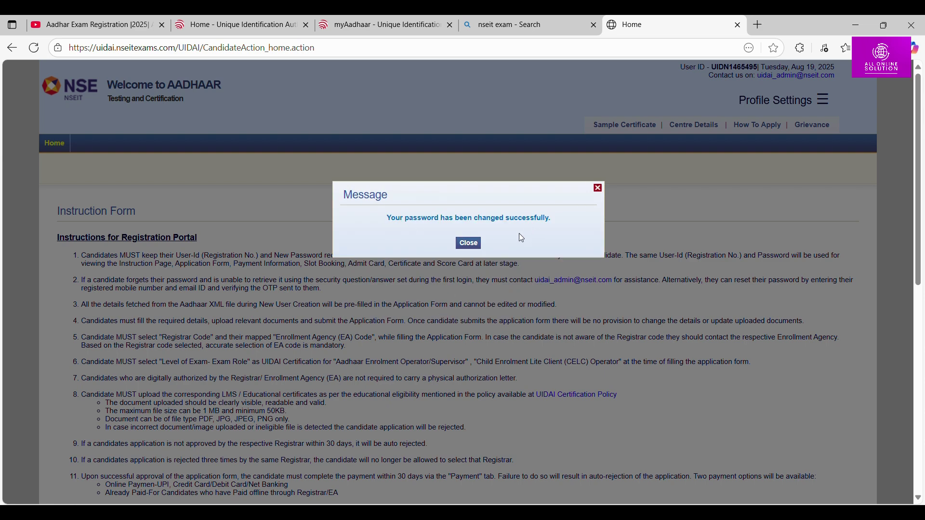
{"action": "left_click", "coordinate": [469, 243]}
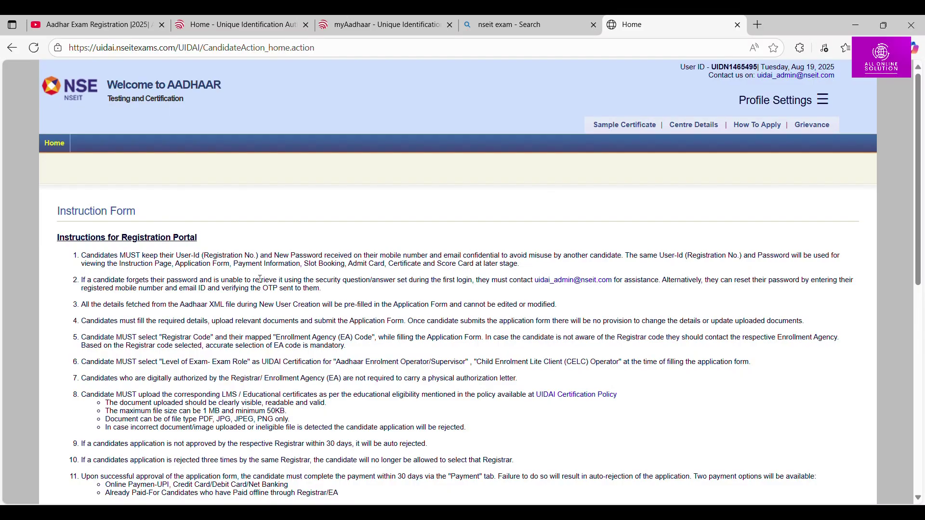
Tick the instructions agreement checkbox at the bottom and continue to the application form
{"action": "scroll", "coordinate": [270, 276], "scroll_direction": "down", "scroll_amount": 9}
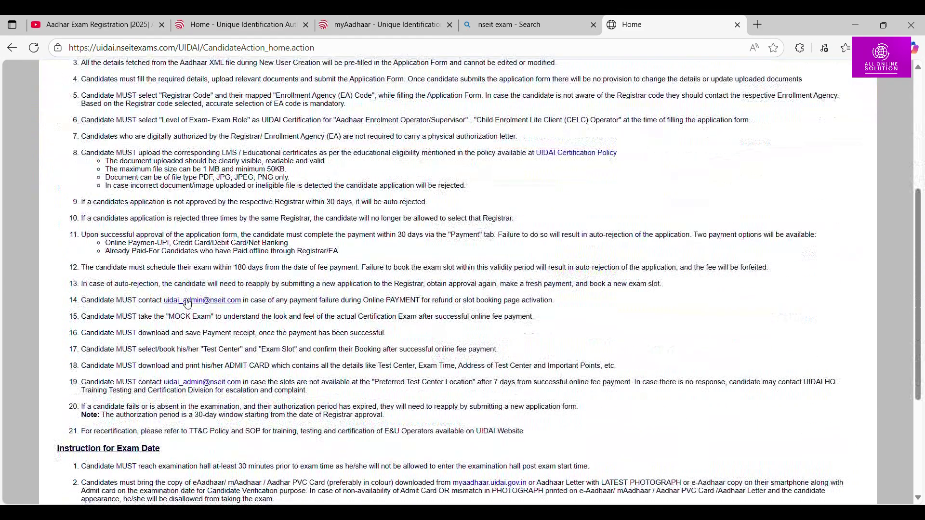
{"action": "left_click", "coordinate": [63, 427]}
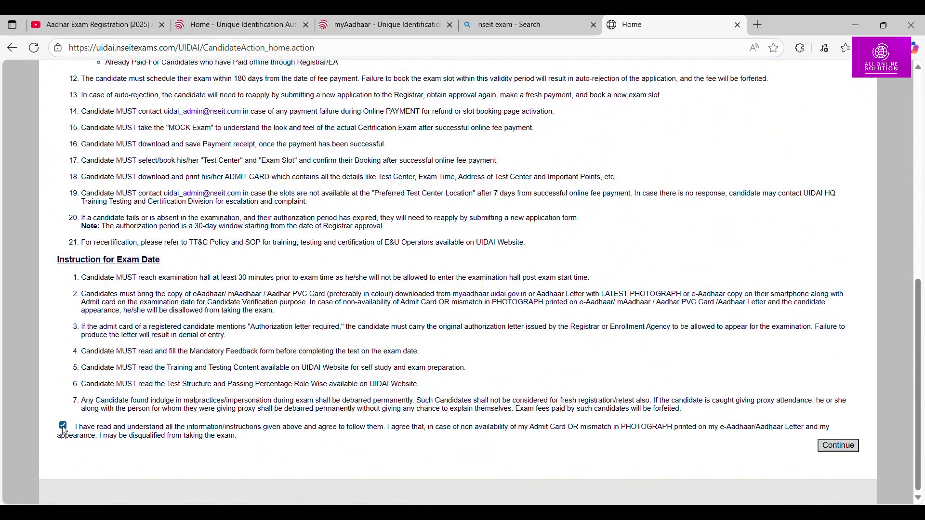
{"action": "left_click", "coordinate": [841, 447]}
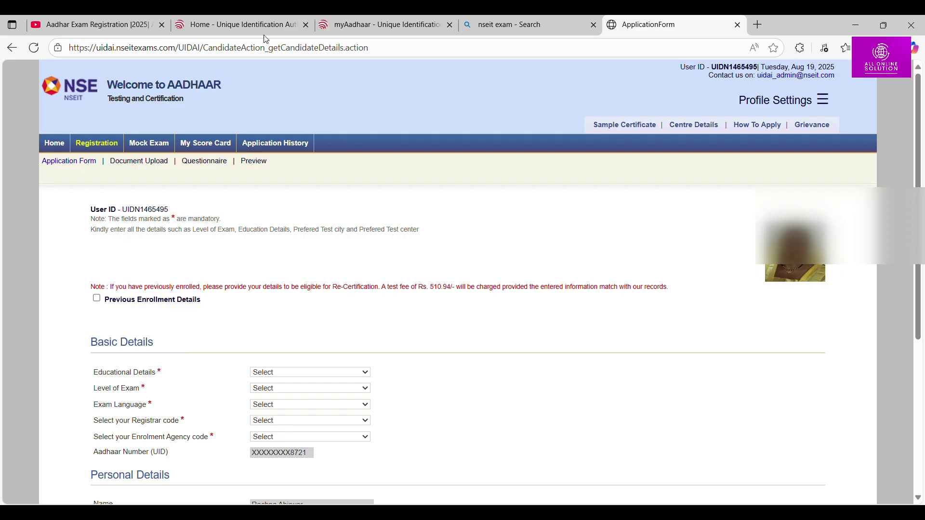
Choose Graduate education, Aadhaar enrolment operator / supervisor exam level, and Hindi as exam language
{"action": "scroll", "coordinate": [530, 112], "scroll_direction": "down", "scroll_amount": 5}
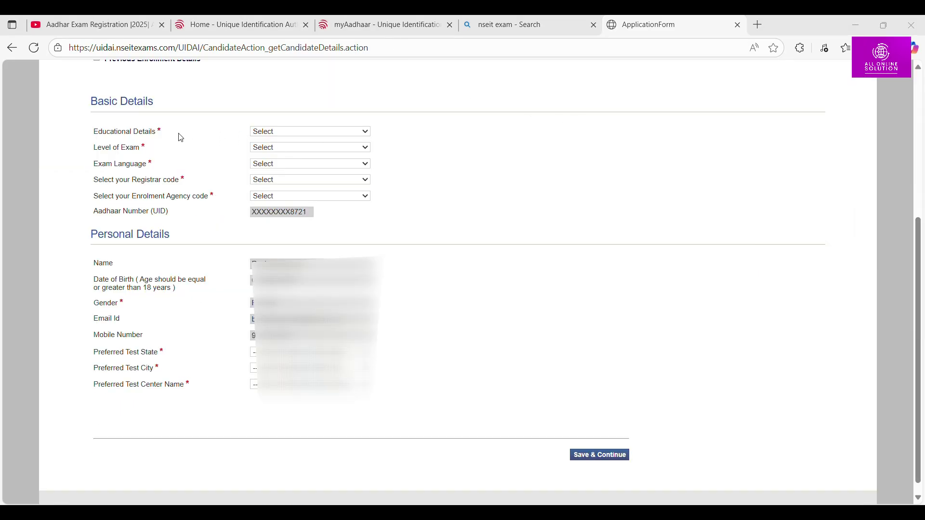
{"action": "left_click", "coordinate": [282, 134]}
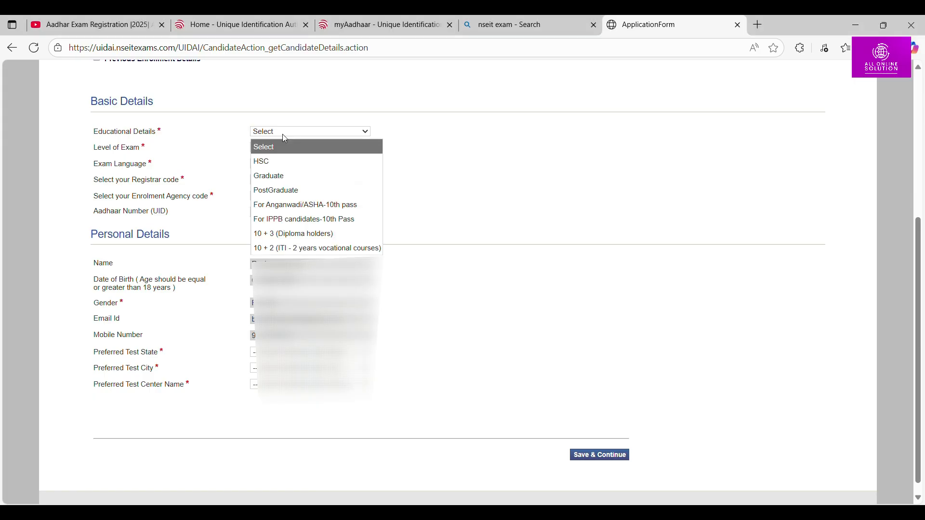
{"action": "left_click", "coordinate": [287, 182]}
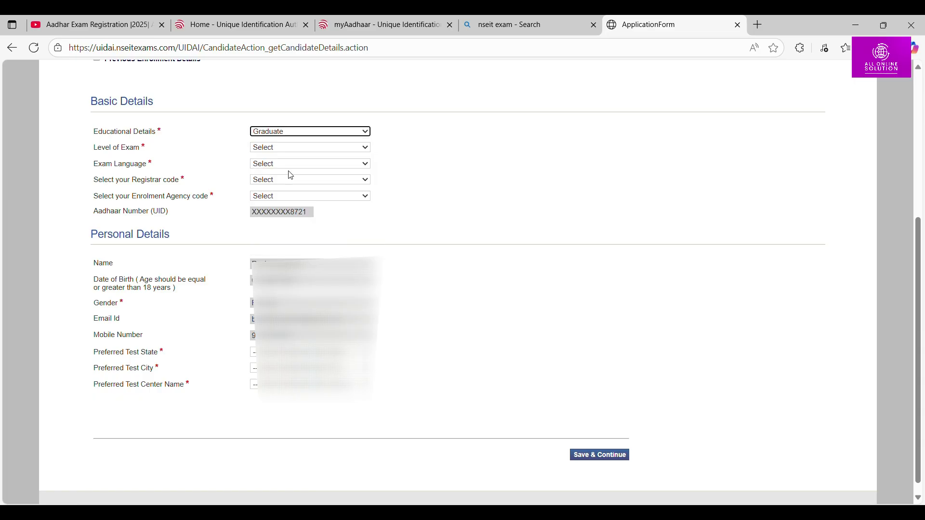
{"action": "left_click", "coordinate": [295, 150]}
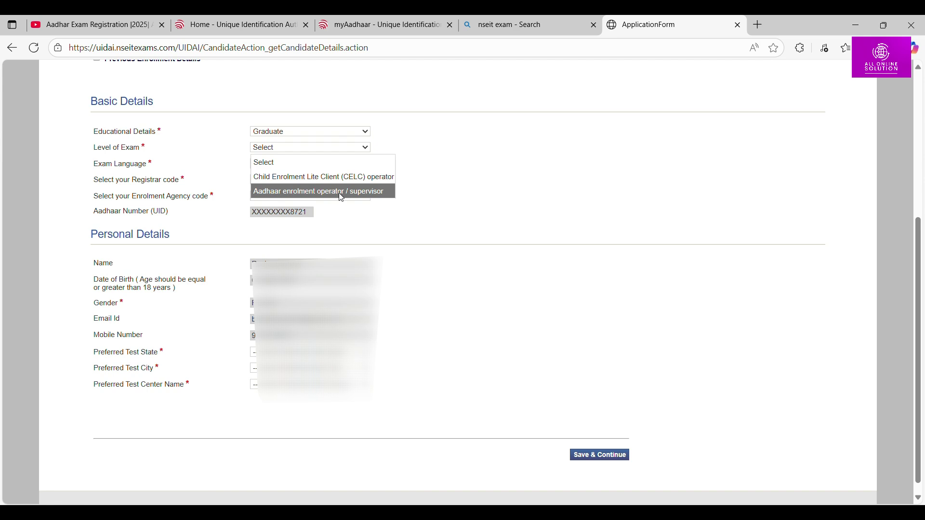
{"action": "left_click", "coordinate": [342, 192]}
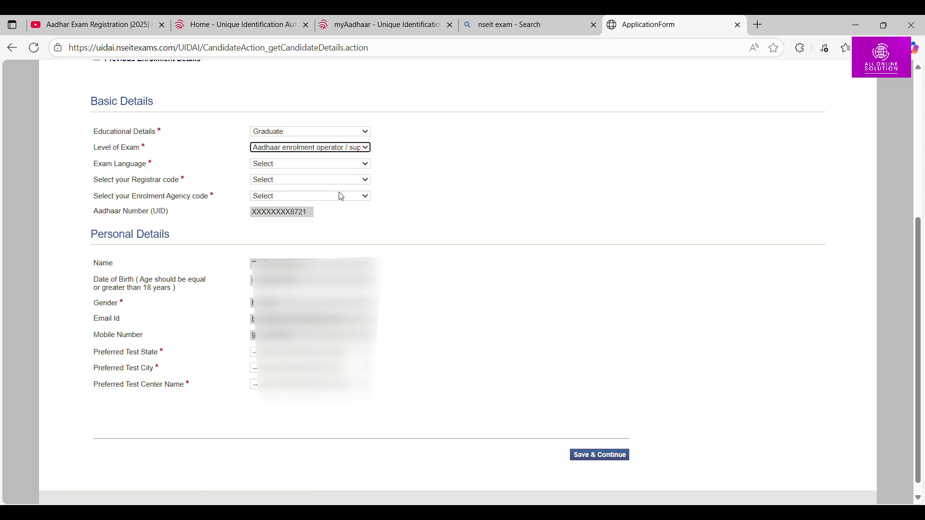
{"action": "left_click", "coordinate": [317, 165]}
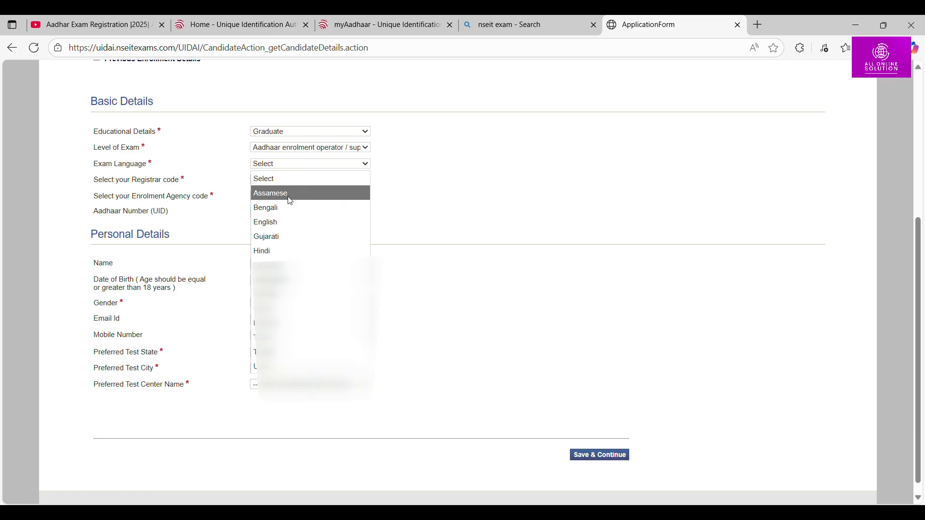
{"action": "left_click", "coordinate": [280, 251]}
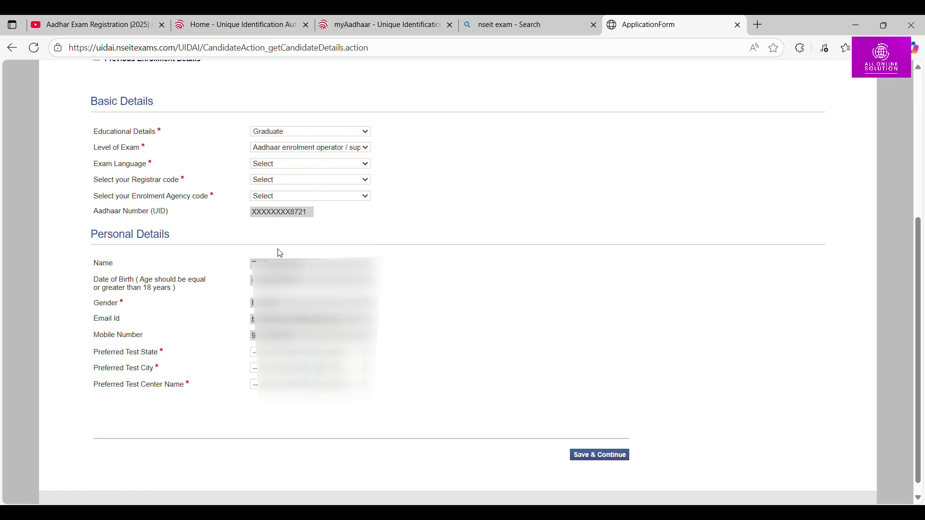
{"action": "left_click", "coordinate": [285, 181]}
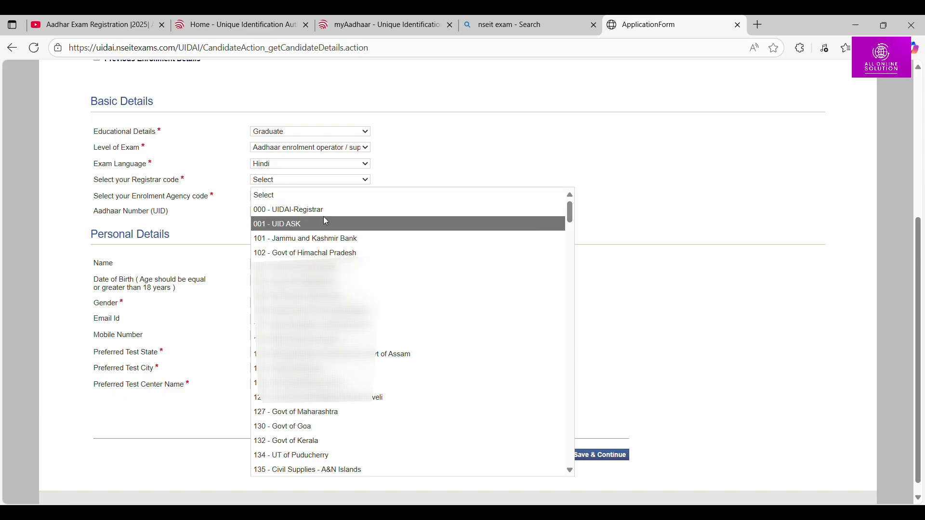
Scroll through the registrar code list to locate 221 - CSC e-Gov
{"action": "scroll", "coordinate": [408, 332], "scroll_direction": "down", "scroll_amount": 10}
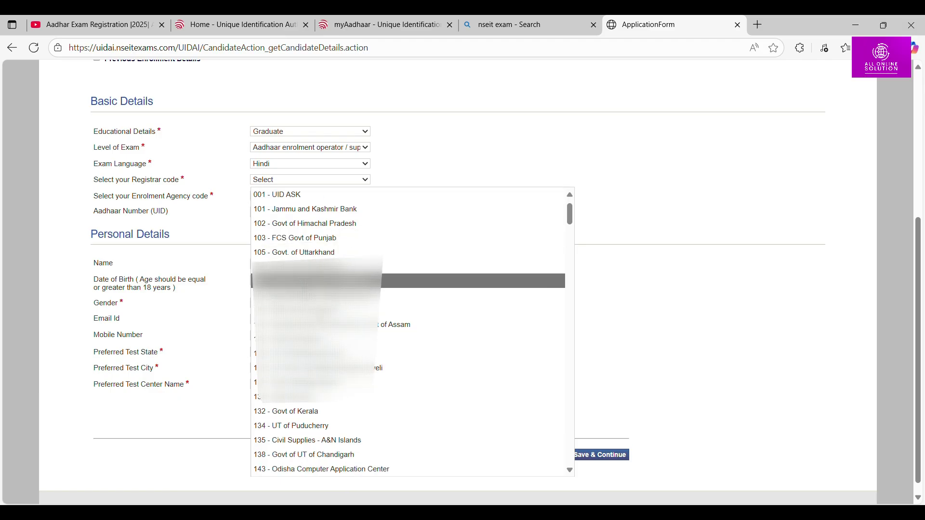
{"action": "scroll", "coordinate": [407, 315], "scroll_direction": "down", "scroll_amount": 12}
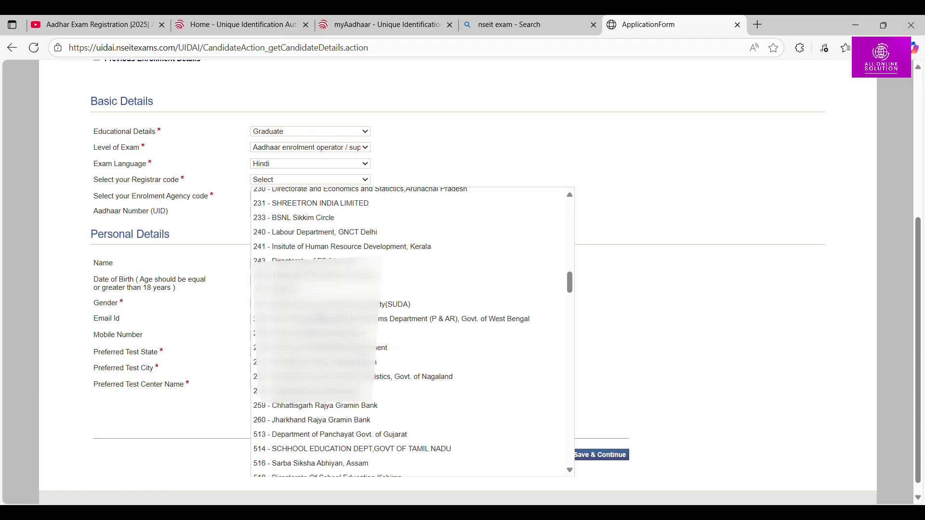
{"action": "scroll", "coordinate": [338, 315], "scroll_direction": "down", "scroll_amount": 7}
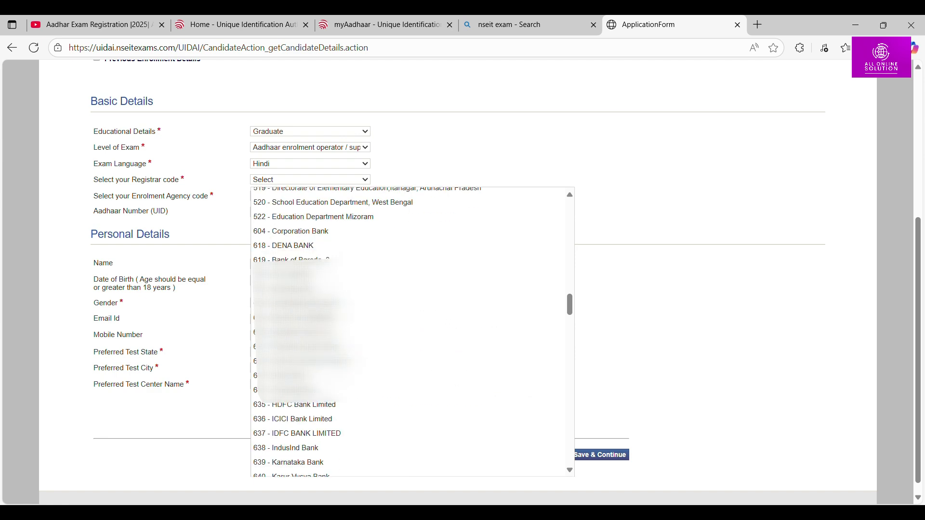
{"action": "scroll", "coordinate": [316, 231], "scroll_direction": "down", "scroll_amount": 2}
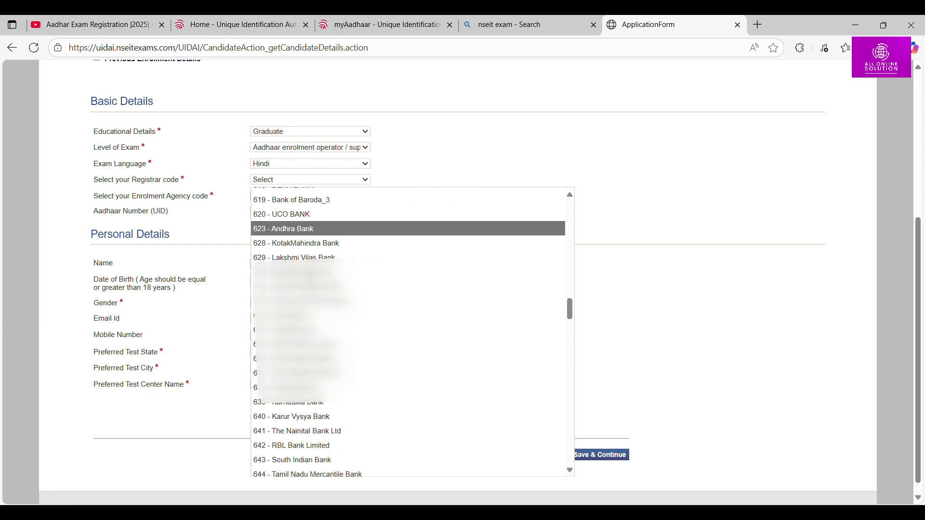
{"action": "scroll", "coordinate": [315, 231], "scroll_direction": "down", "scroll_amount": 8}
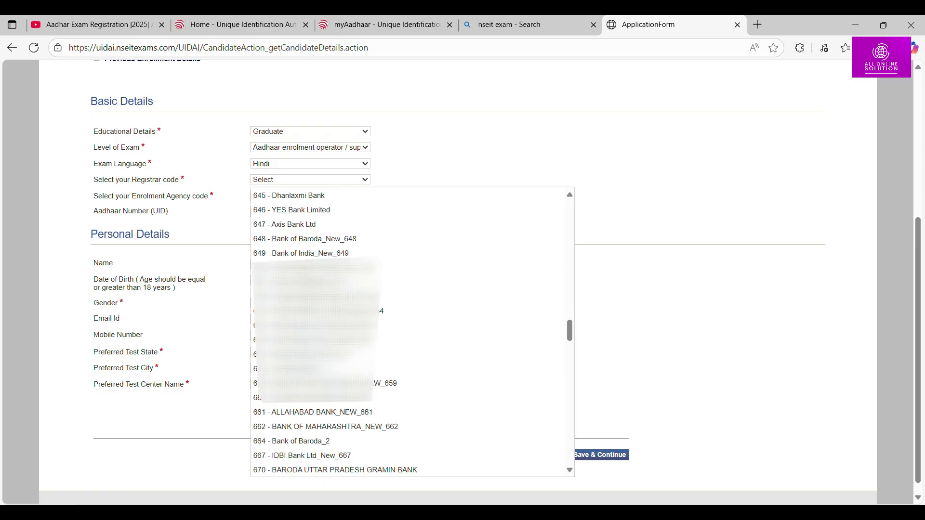
{"action": "scroll", "coordinate": [315, 231], "scroll_direction": "down", "scroll_amount": 1}
{"action": "scroll", "coordinate": [315, 231], "scroll_direction": "up", "scroll_amount": 3}
{"action": "scroll", "coordinate": [315, 282], "scroll_direction": "down", "scroll_amount": 5}
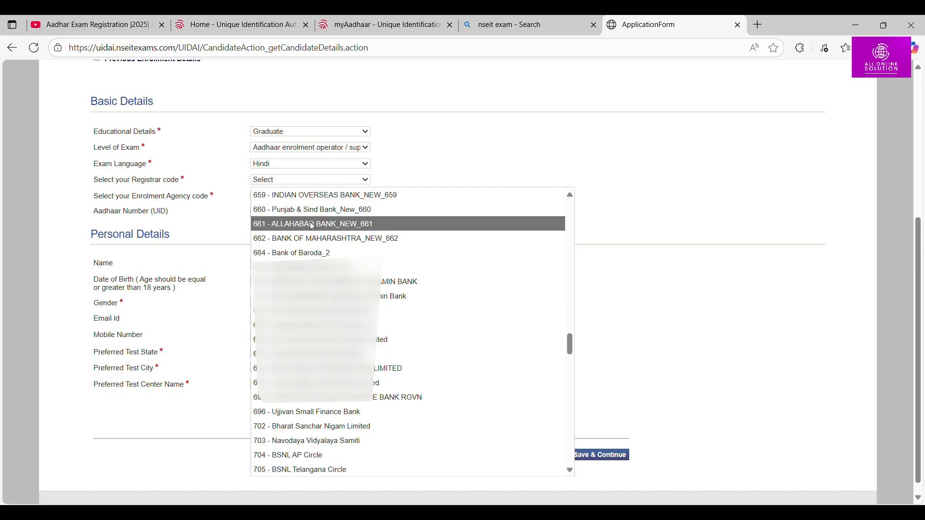
{"action": "scroll", "coordinate": [318, 257], "scroll_direction": "down", "scroll_amount": 5}
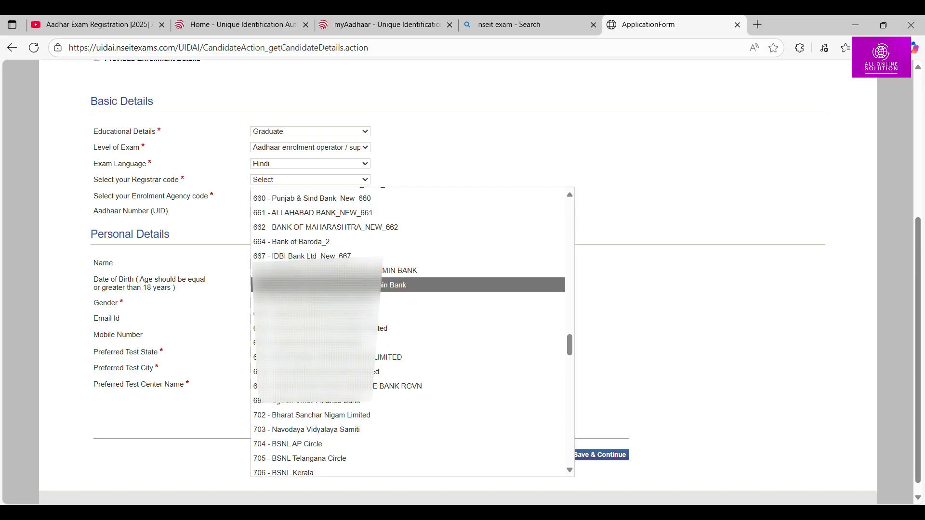
{"action": "scroll", "coordinate": [318, 289], "scroll_direction": "down", "scroll_amount": 6}
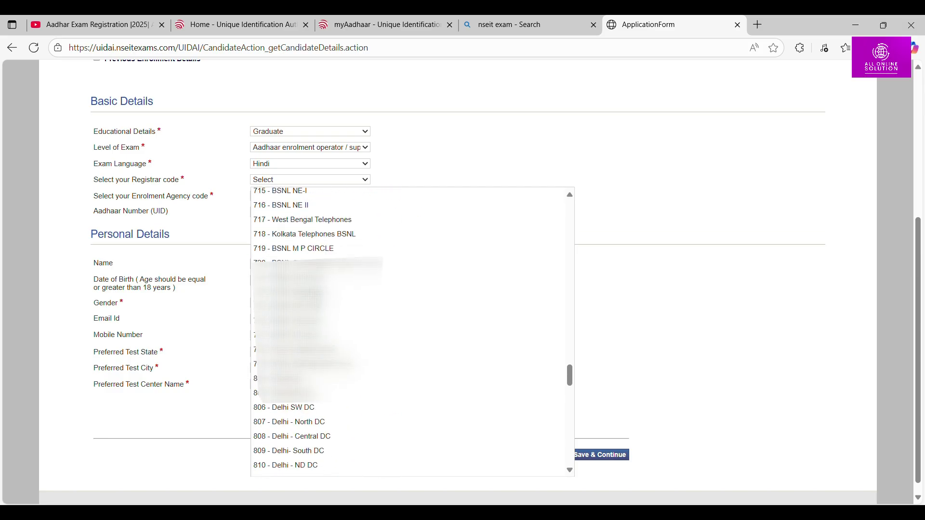
{"action": "scroll", "coordinate": [318, 290], "scroll_direction": "down", "scroll_amount": 10}
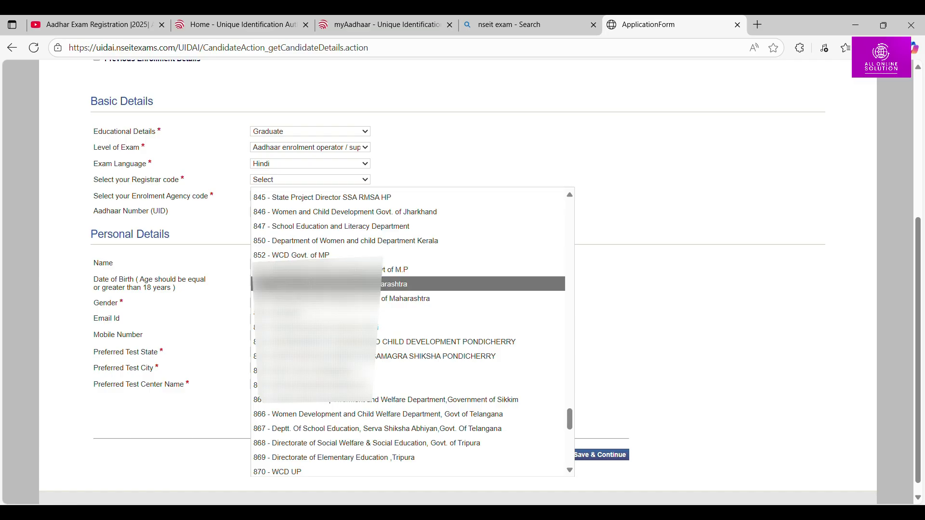
{"action": "scroll", "coordinate": [313, 285], "scroll_direction": "down", "scroll_amount": 4}
{"action": "scroll", "coordinate": [336, 201], "scroll_direction": "down", "scroll_amount": 6}
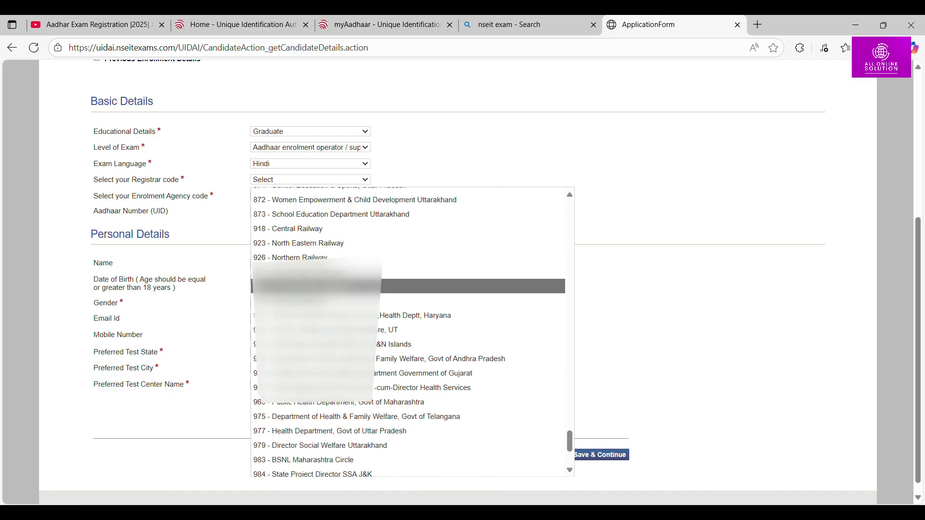
Select registrar code 221 - CSC e-Gov and enrolment agency code 2906 - CSC Bank BC
{"action": "left_click", "coordinate": [343, 195]}
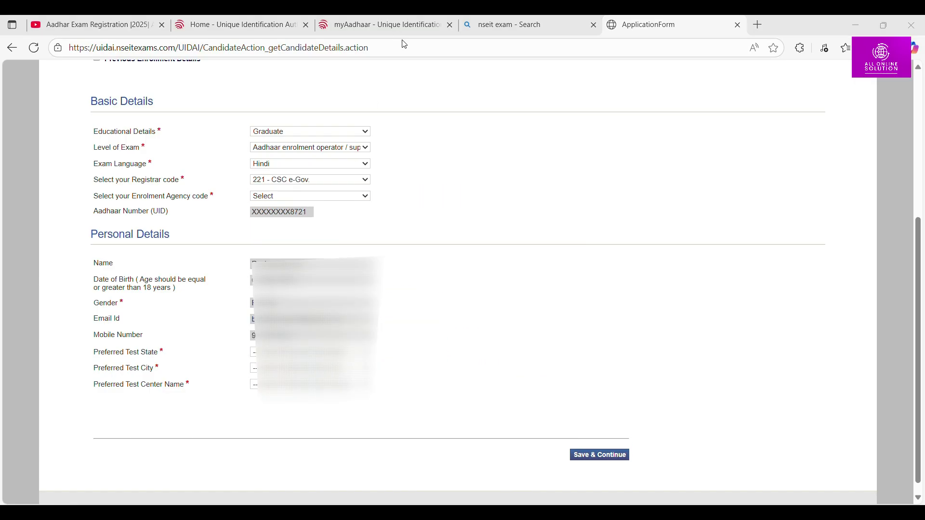
{"action": "left_click", "coordinate": [348, 197]}
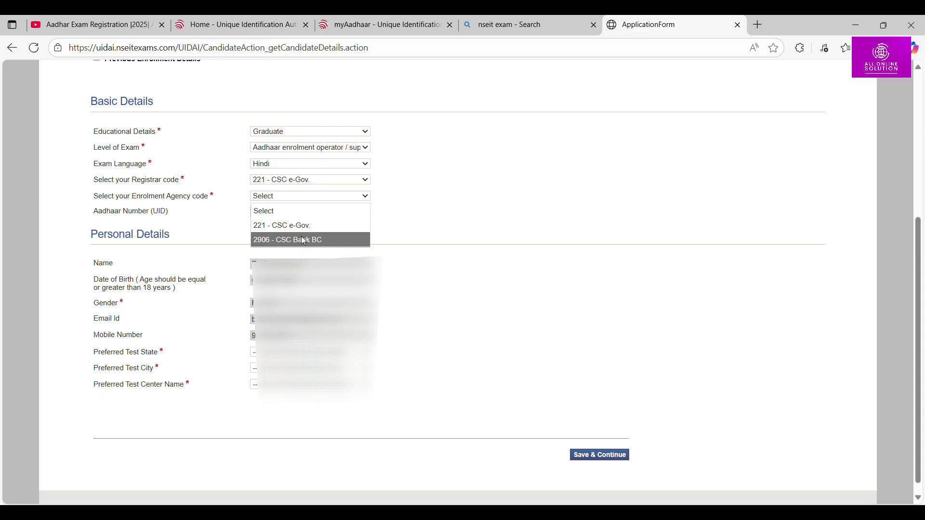
{"action": "left_click", "coordinate": [303, 240]}
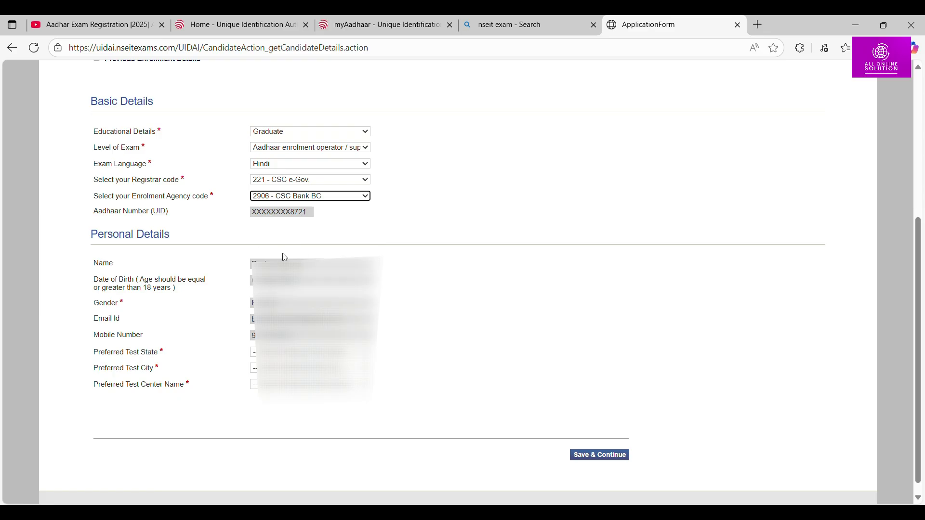
{"action": "double_click", "coordinate": [295, 209]}
{"action": "left_click", "coordinate": [350, 223]}
Set the preferred test city to Bhopal with centre NSEIT Limited - Bhopal, then save the form
{"action": "left_click", "coordinate": [311, 352]}
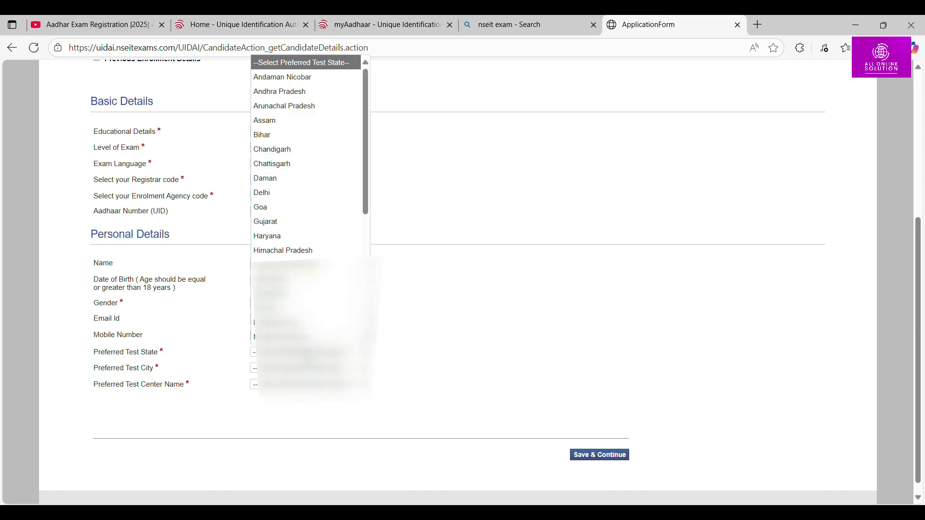
{"action": "left_click", "coordinate": [309, 337]}
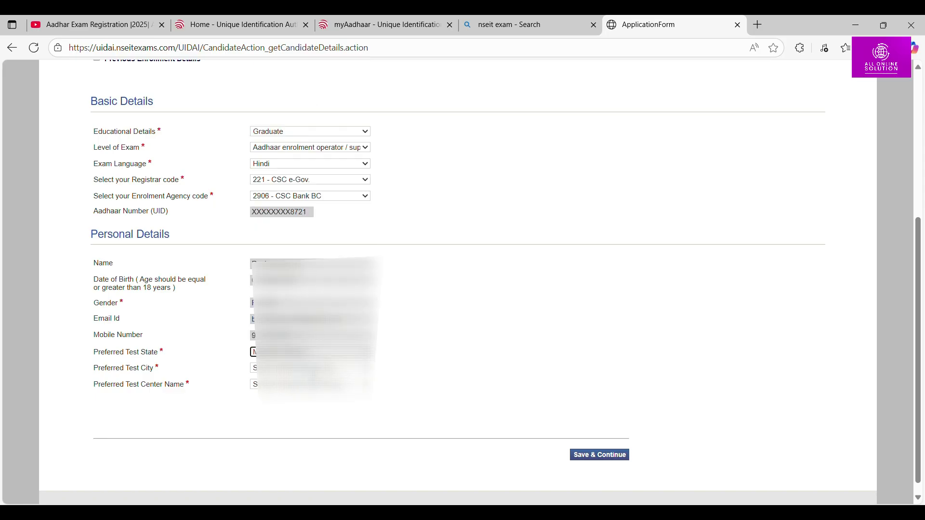
{"action": "left_click", "coordinate": [311, 368]}
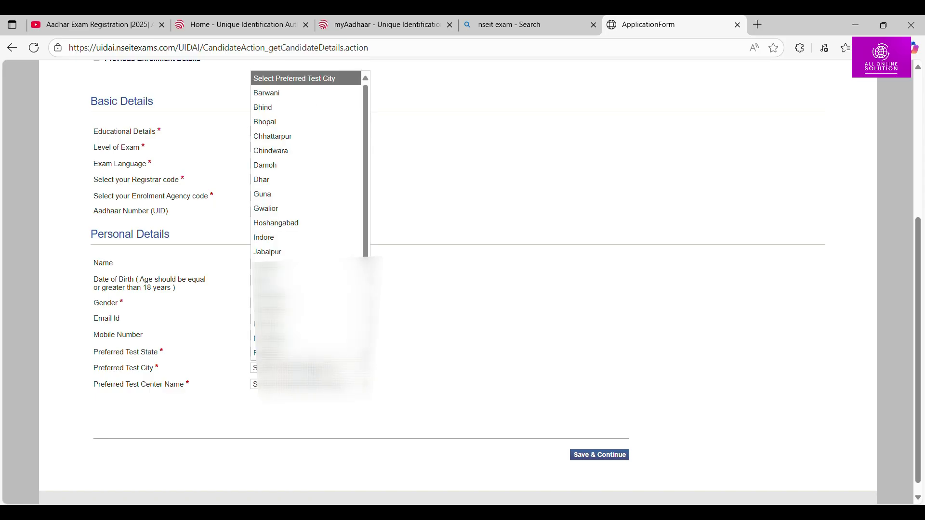
{"action": "left_click", "coordinate": [280, 123]}
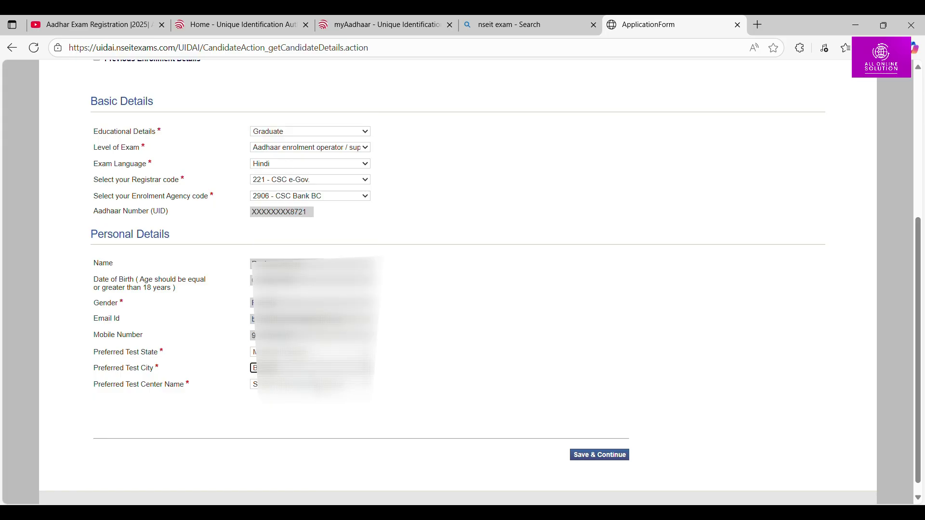
{"action": "left_click", "coordinate": [311, 384]}
{"action": "left_click", "coordinate": [319, 408]}
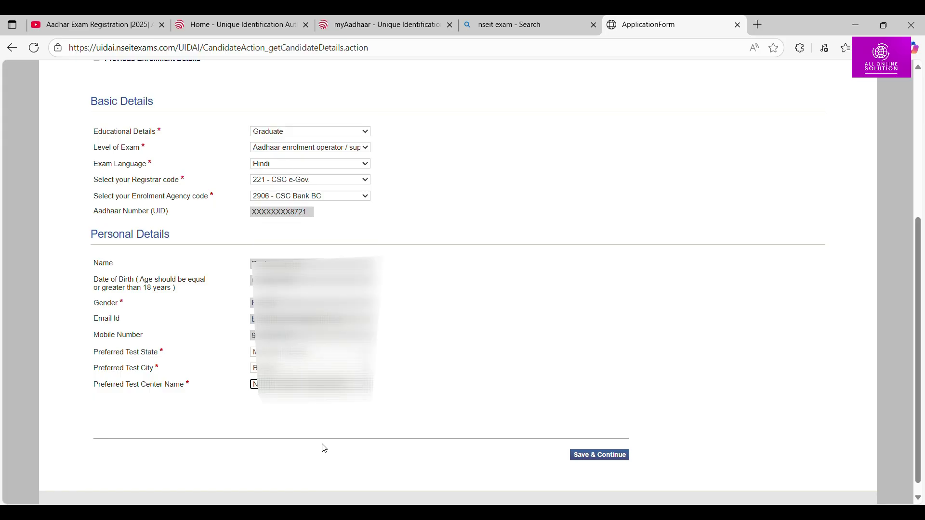
{"action": "left_click", "coordinate": [605, 456]}
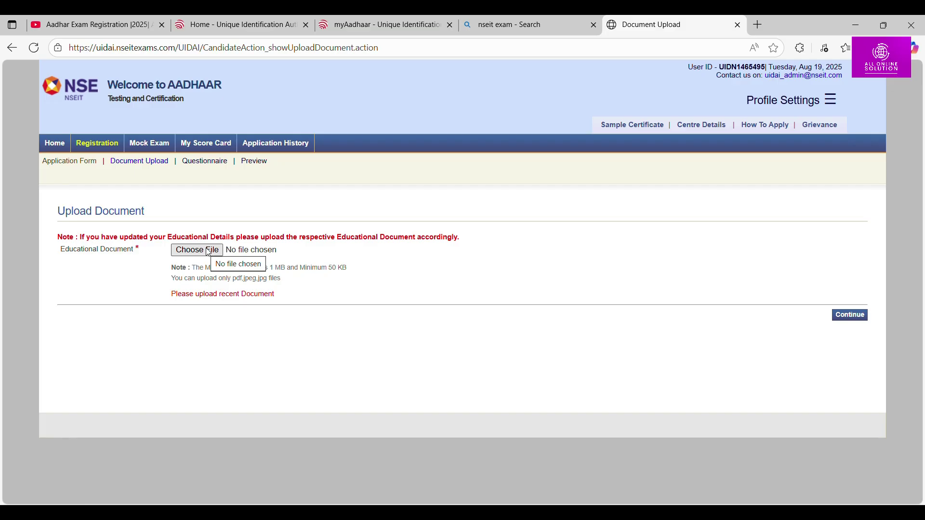
Choose ug.jpg from the Desktop, tick the file confirmation, and upload it as the educational document
{"action": "left_click", "coordinate": [209, 251]}
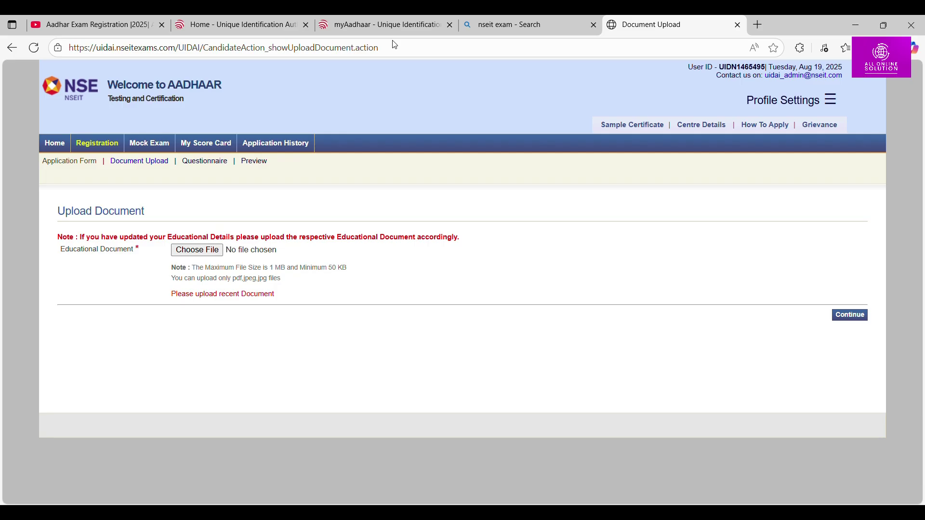
{"action": "left_click", "coordinate": [208, 252]}
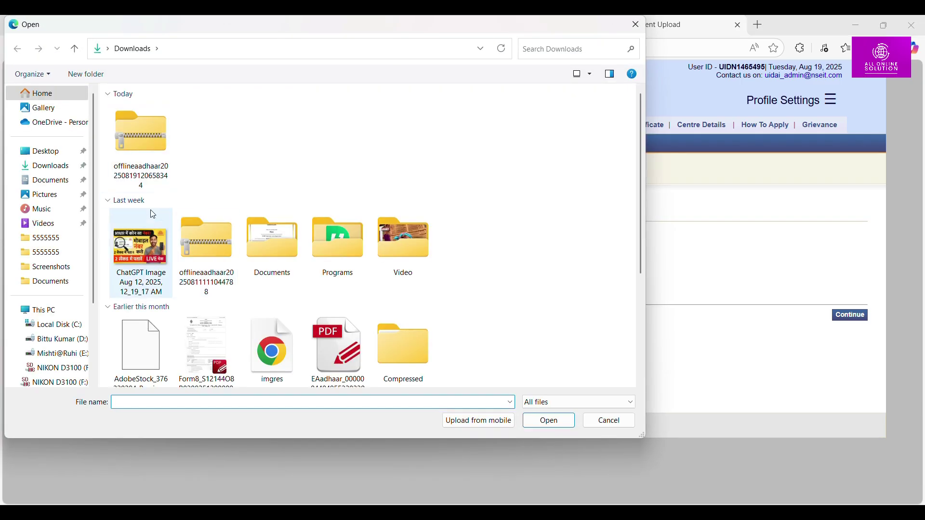
{"action": "left_click", "coordinate": [50, 152]}
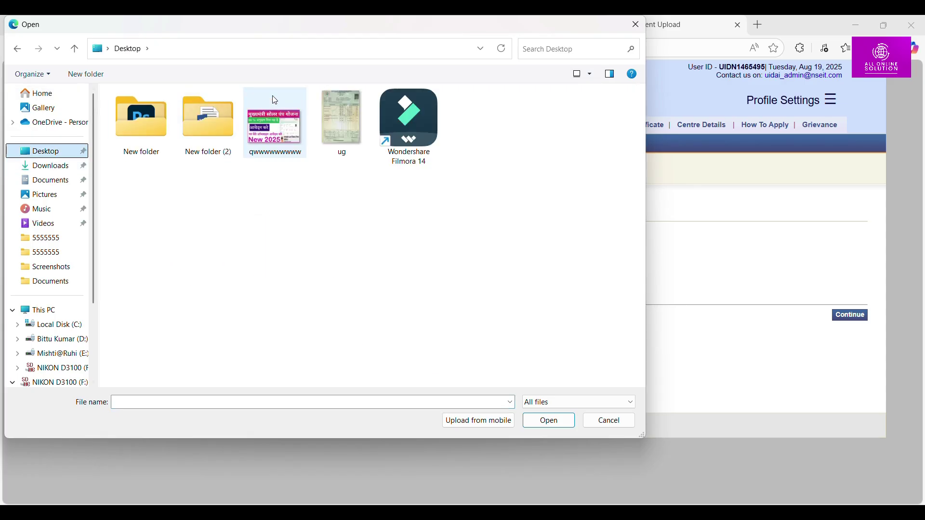
{"action": "double_click", "coordinate": [343, 119]}
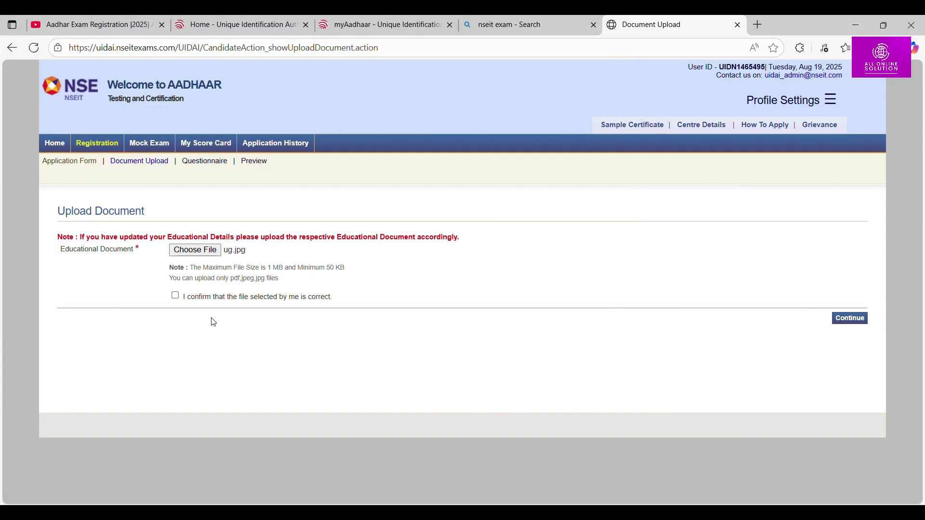
{"action": "left_click", "coordinate": [176, 296]}
{"action": "left_click", "coordinate": [354, 250]}
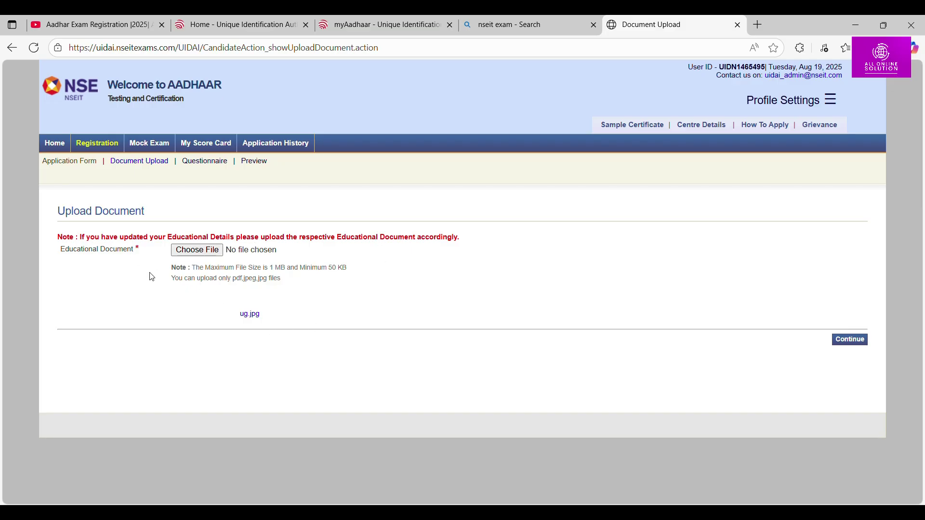
Answer the questionnaire with RO Delhi as the regional office and save it
{"action": "left_click", "coordinate": [850, 340]}
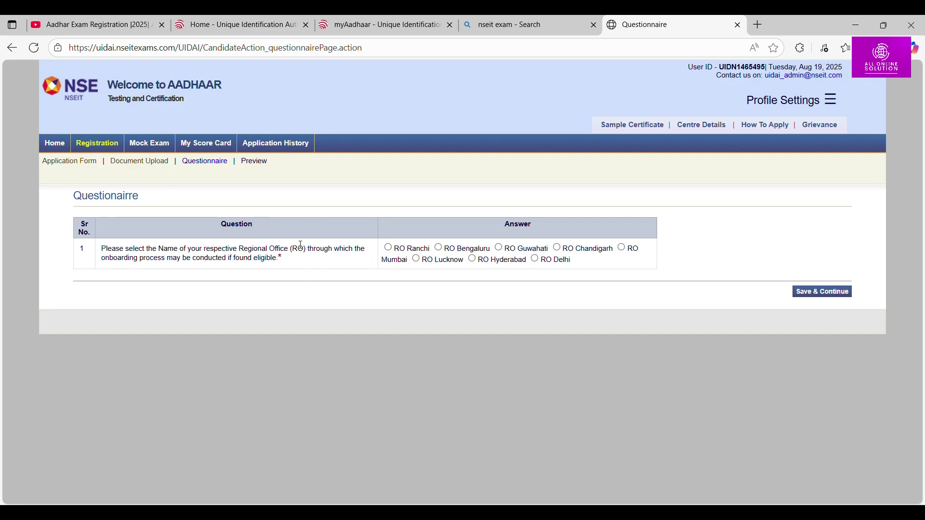
{"action": "left_click", "coordinate": [536, 260]}
{"action": "left_click", "coordinate": [832, 292]}
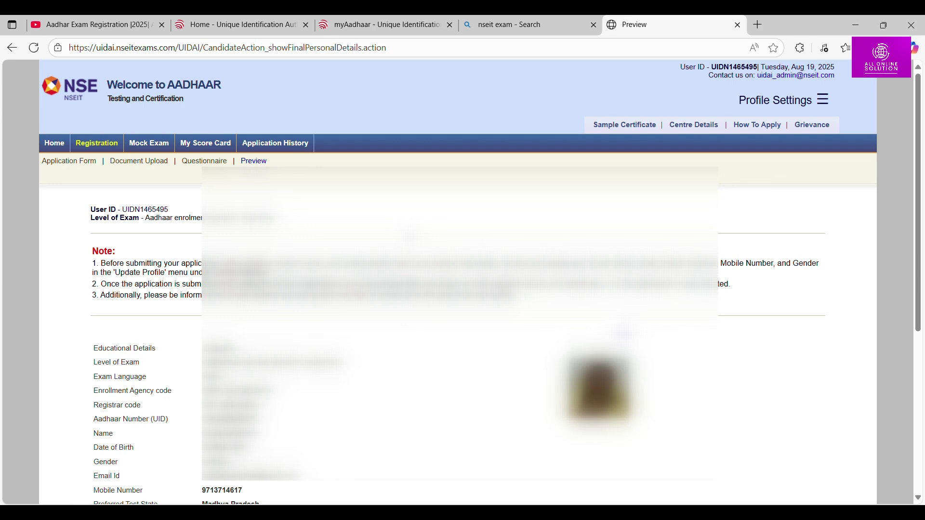
Review the preview, view the uploaded ug.jpg document, then proceed to submit the form
{"action": "scroll", "coordinate": [462, 290], "scroll_direction": "down", "scroll_amount": 5}
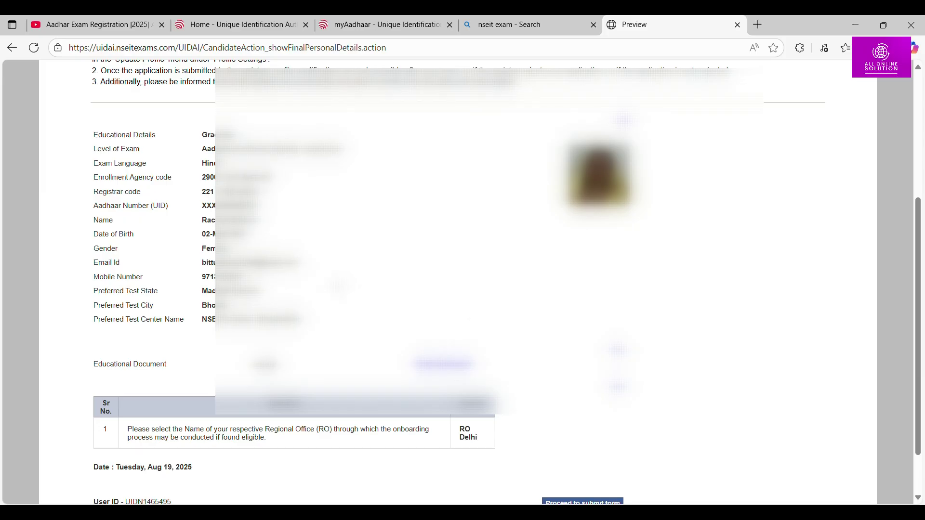
{"action": "scroll", "coordinate": [462, 289], "scroll_direction": "down", "scroll_amount": 2}
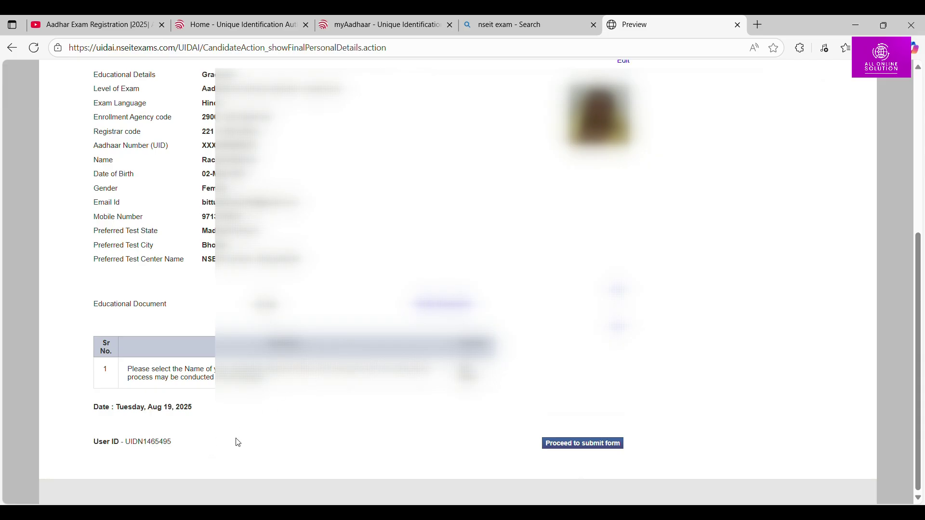
{"action": "left_click", "coordinate": [584, 443]}
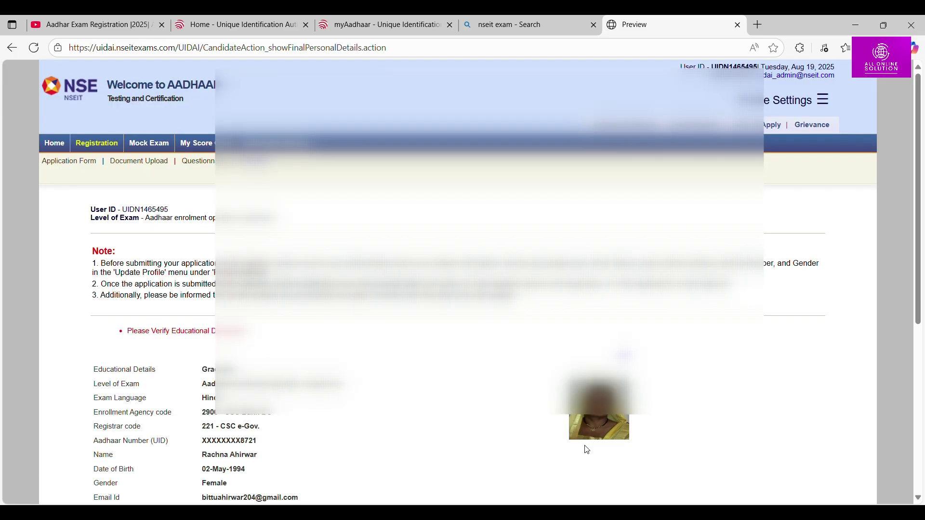
{"action": "scroll", "coordinate": [459, 282], "scroll_direction": "down", "scroll_amount": 6}
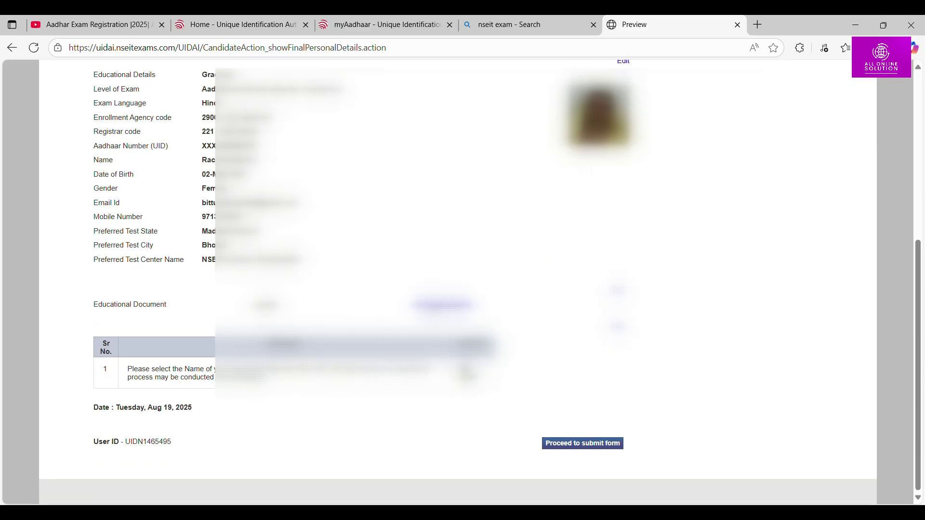
{"action": "left_click", "coordinate": [444, 305]}
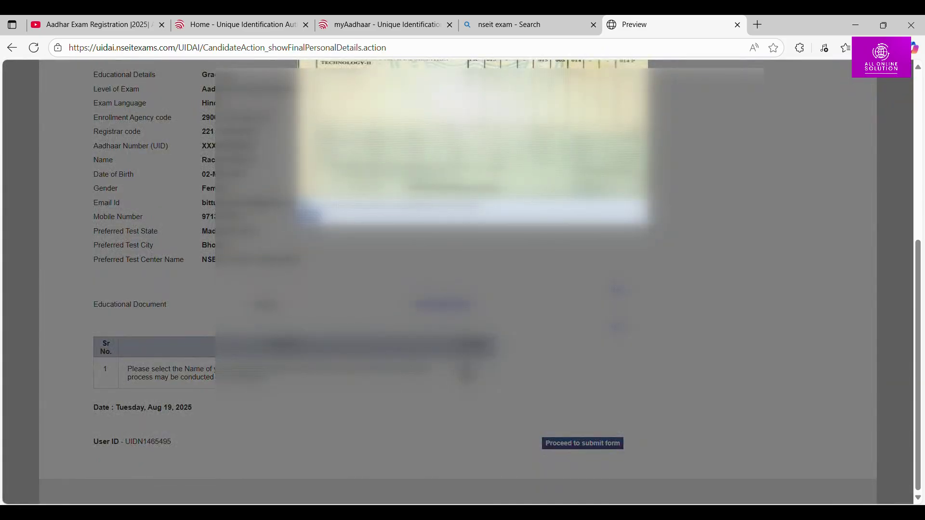
{"action": "key", "text": "Escape"}
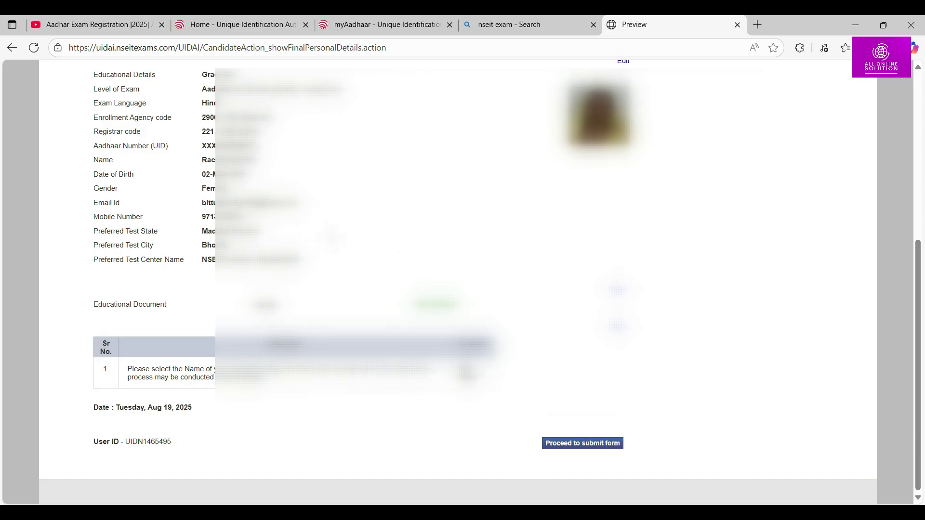
{"action": "left_click", "coordinate": [586, 445]}
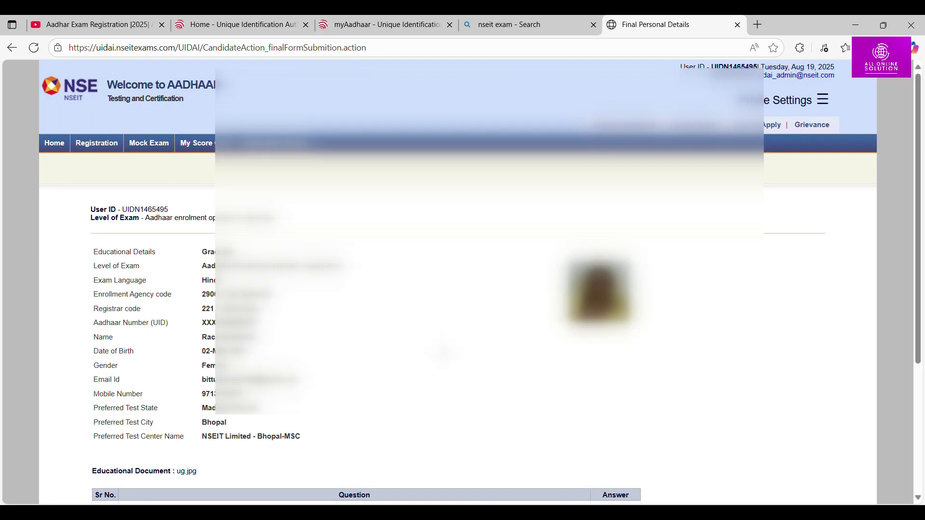
Tick declarations (a), (b) and (c), then submit for authorization and confirm with OK
{"action": "scroll", "coordinate": [457, 282], "scroll_direction": "down", "scroll_amount": 4}
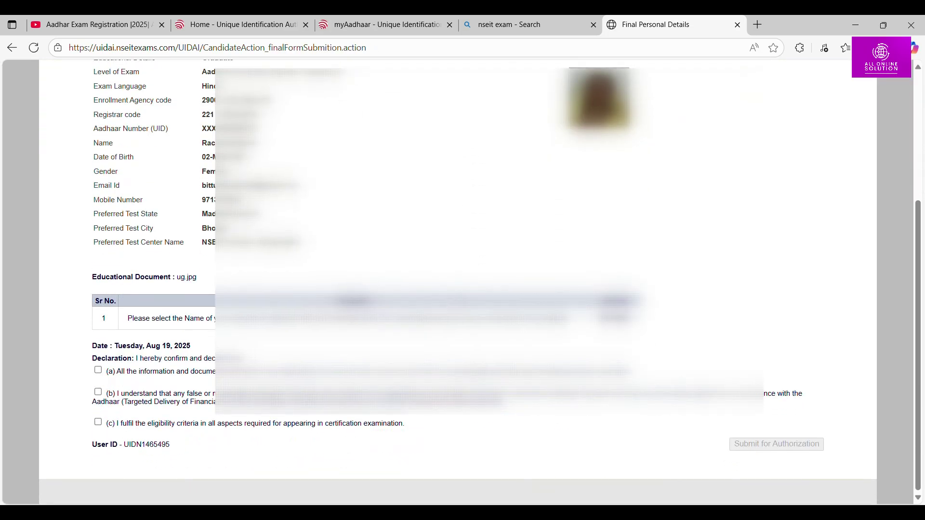
{"action": "left_click", "coordinate": [99, 370]}
{"action": "left_click", "coordinate": [99, 393]}
{"action": "left_click", "coordinate": [98, 422]}
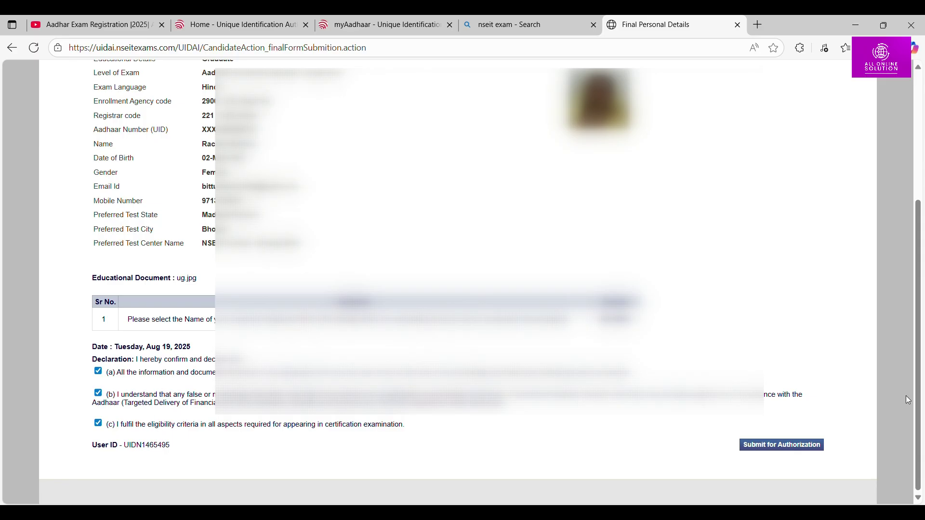
{"action": "left_click", "coordinate": [783, 445]}
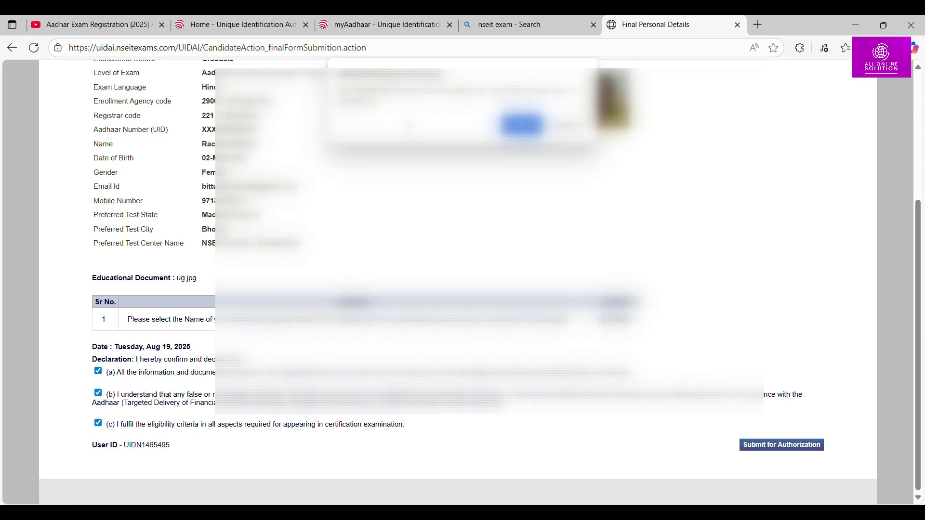
{"action": "key", "text": "Return"}
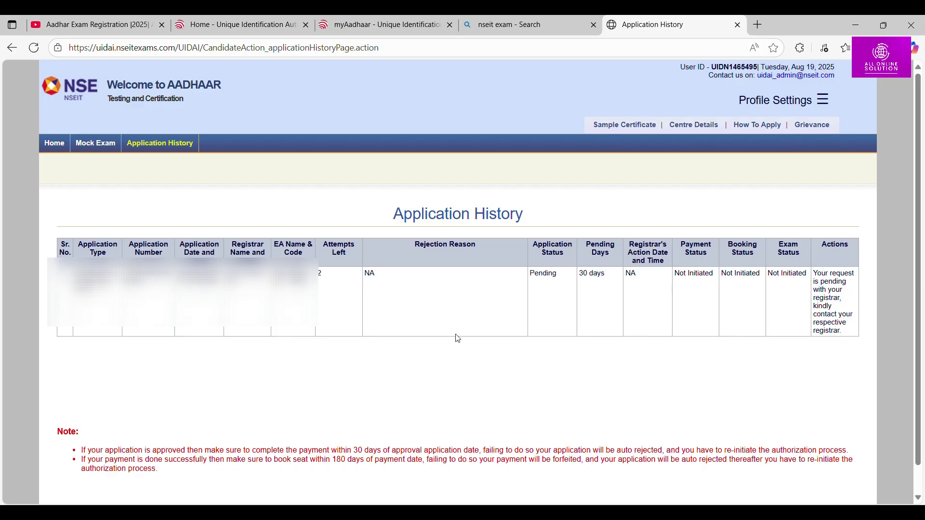
Switch to the 'Home - Unique Identification Authority' browser tab
{"action": "scroll", "coordinate": [323, 321], "scroll_direction": "down", "scroll_amount": 1}
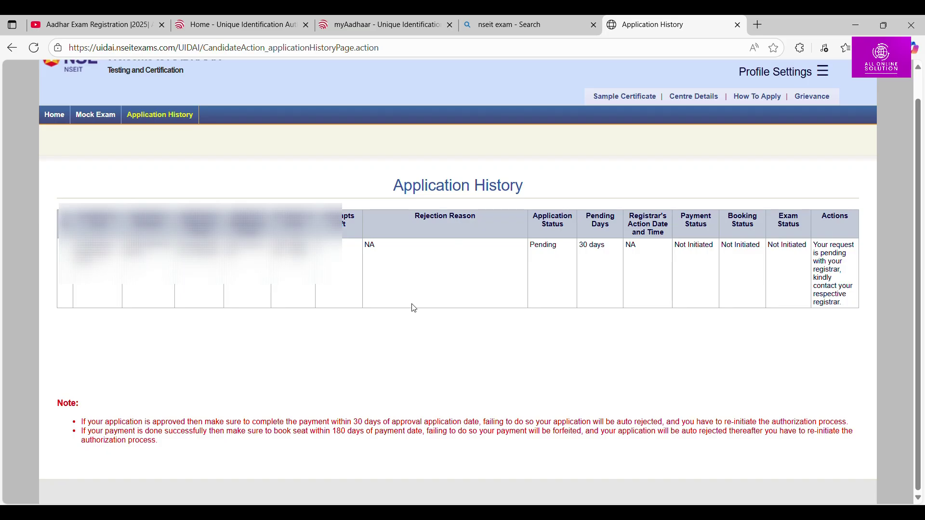
{"action": "left_click", "coordinate": [282, 19]}
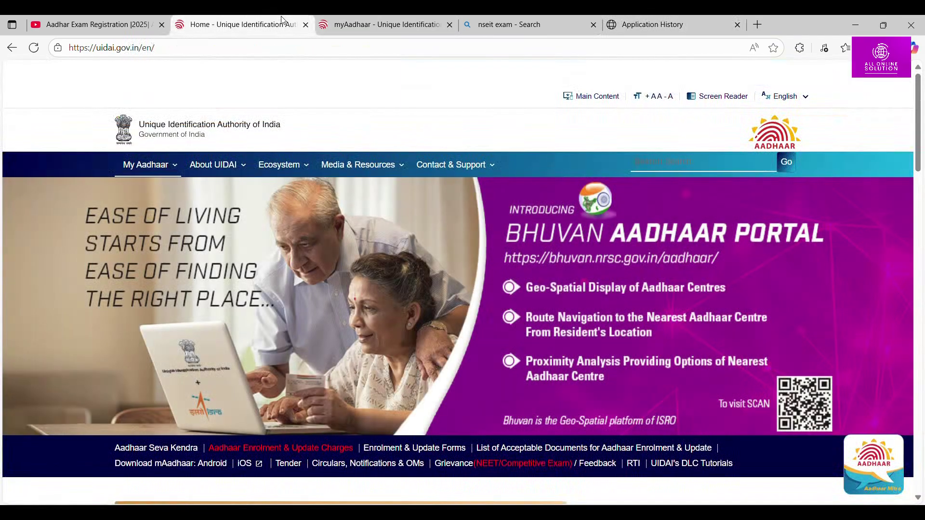